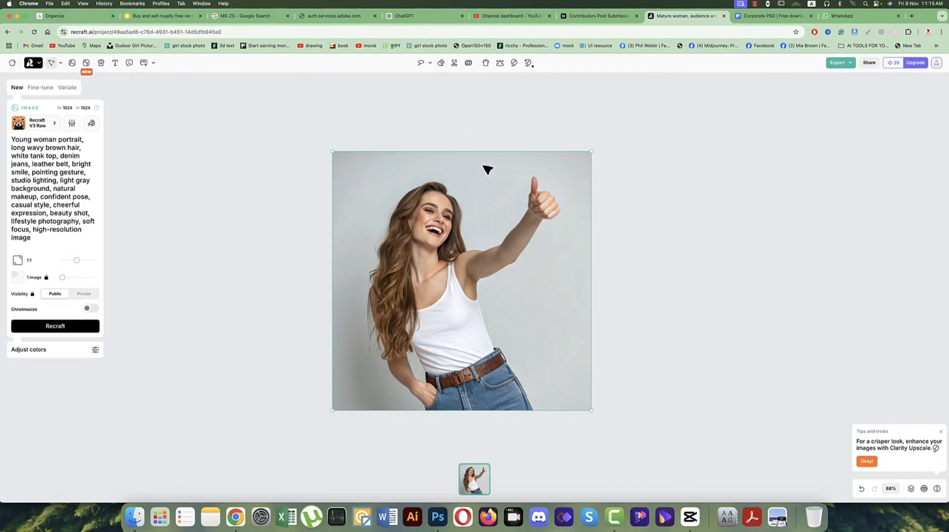
Export the generated portrait of the woman as a JPG file into the Downloads folder.
right_click(527, 242)
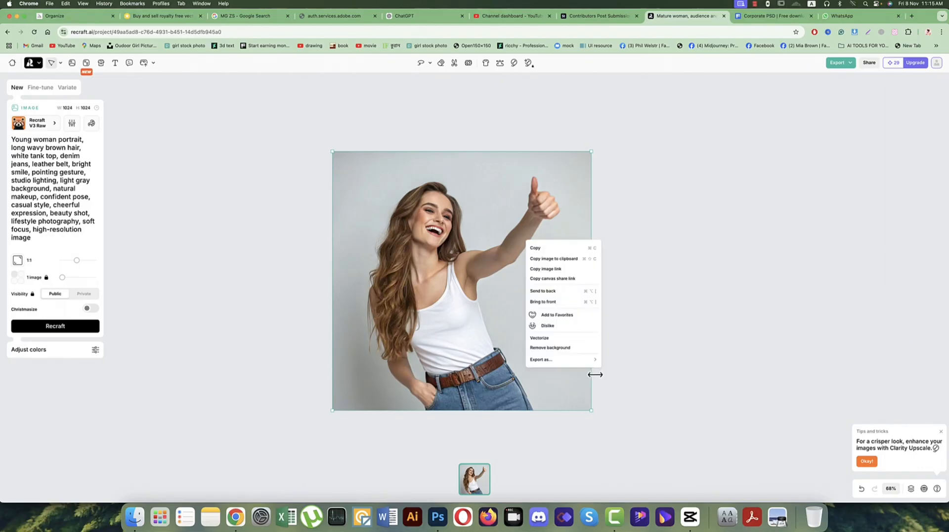
click(614, 362)
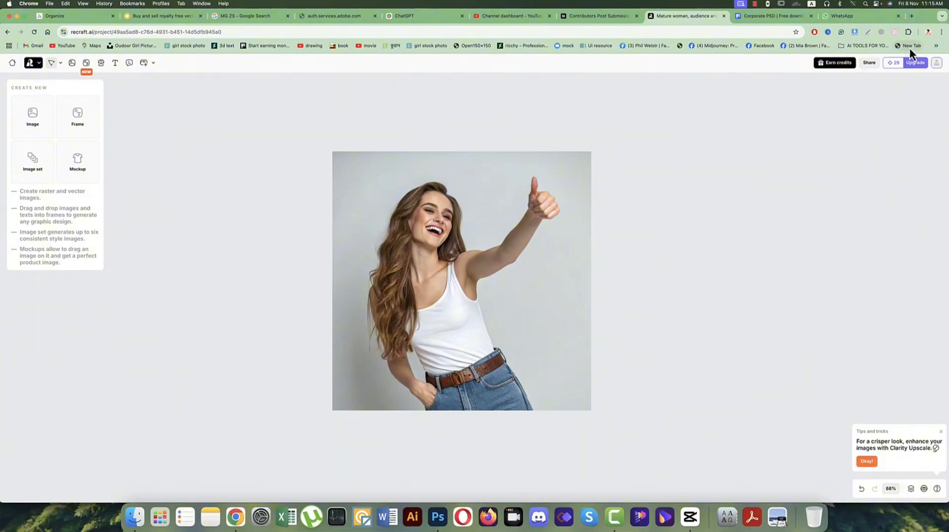
right_click(481, 299)
mouse_move(532, 416)
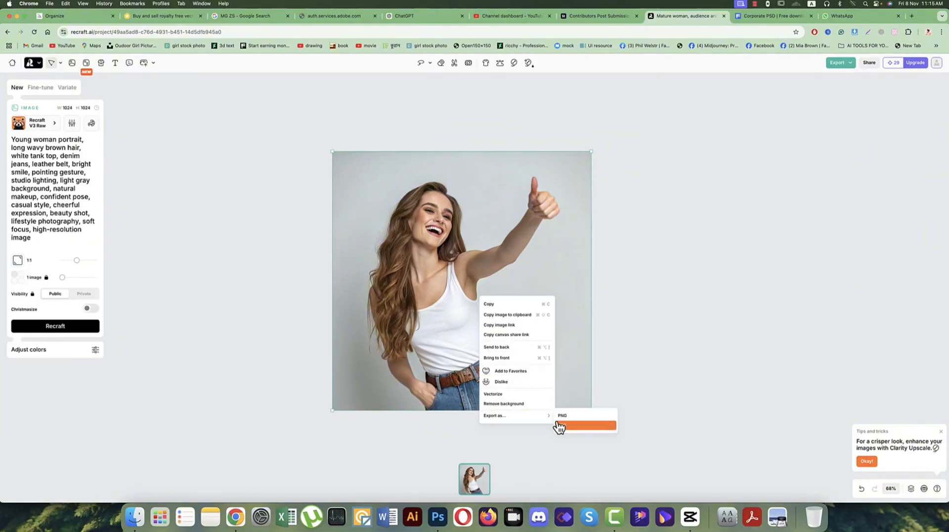
click(558, 426)
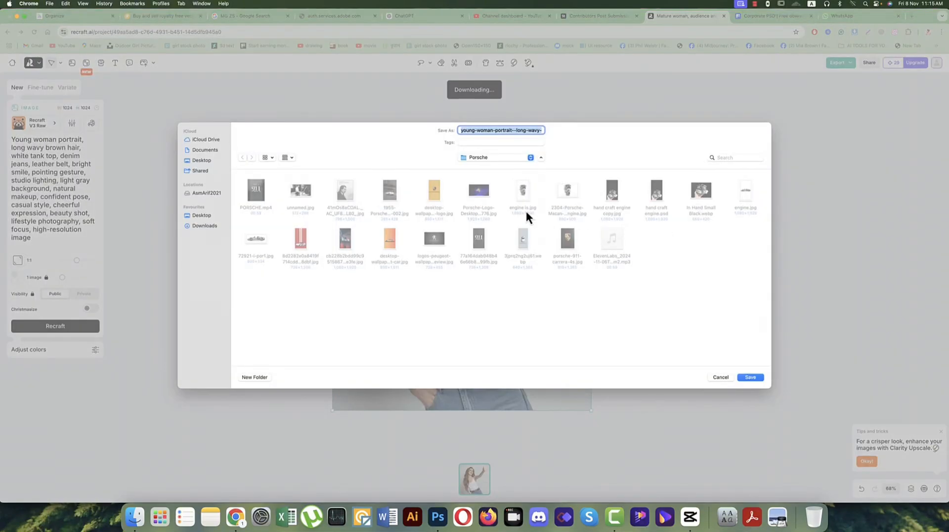
click(214, 226)
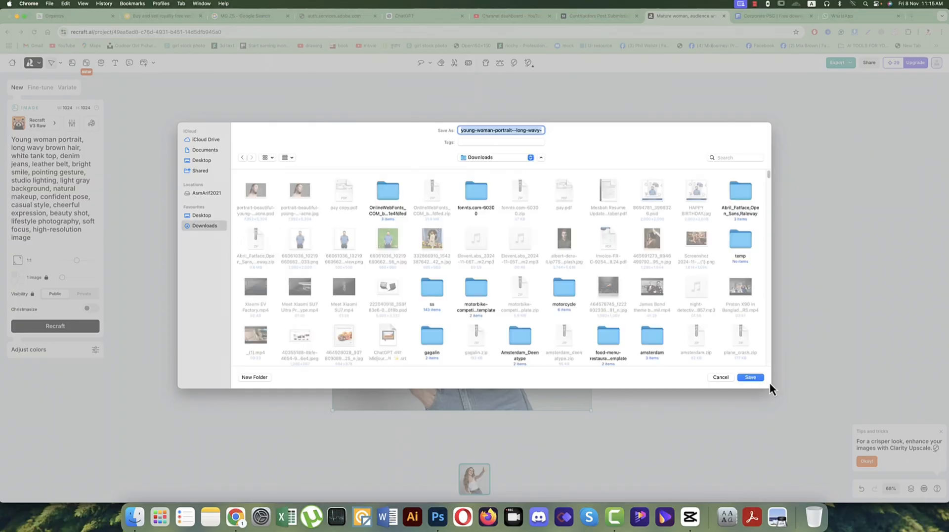
click(750, 377)
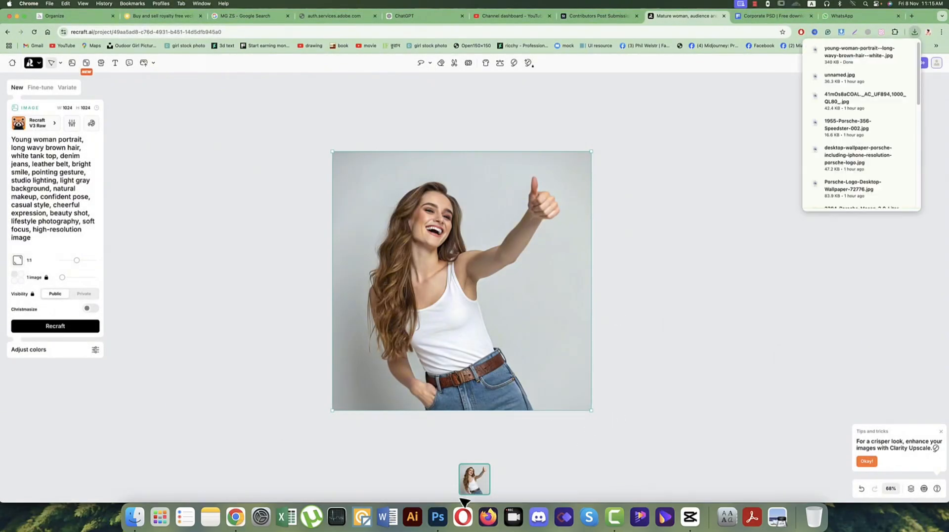
Switch to Photoshop and open the exported portrait JPG from the Downloads folder.
click(438, 514)
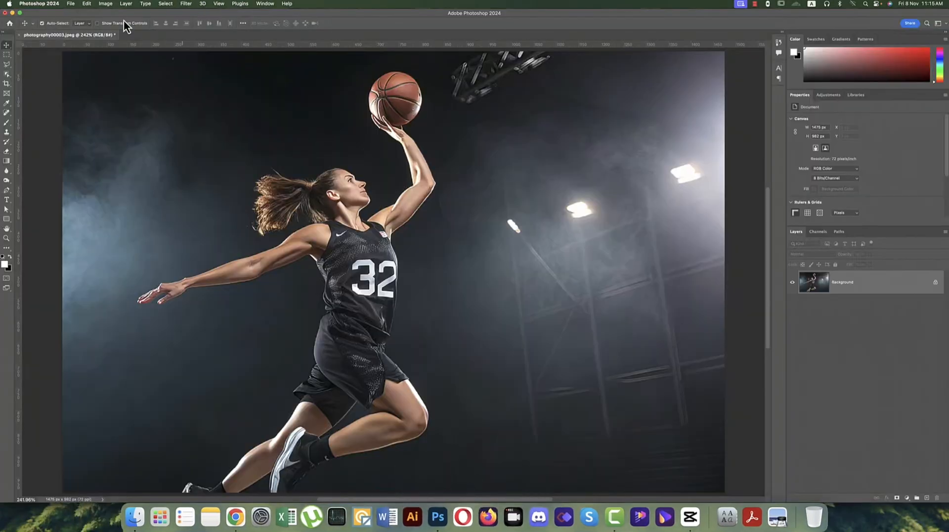
click(69, 4)
click(75, 19)
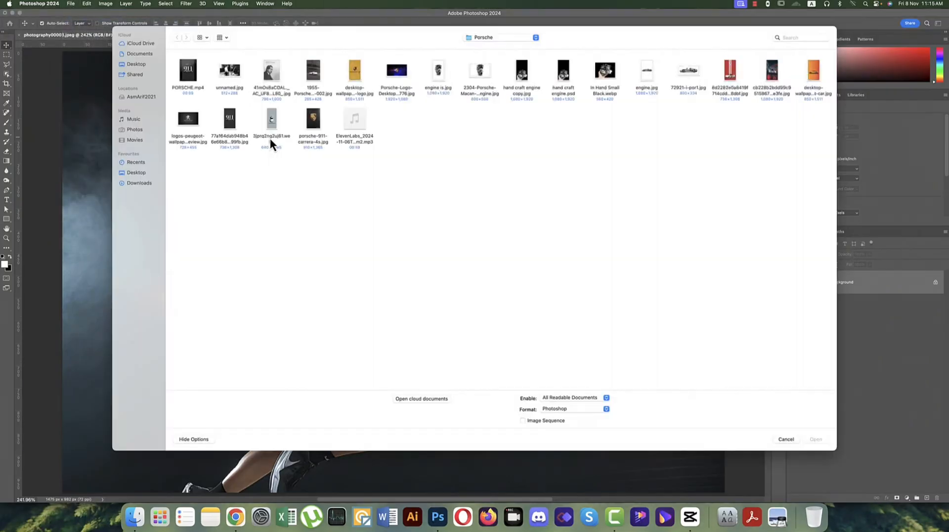
click(140, 183)
double_click(190, 72)
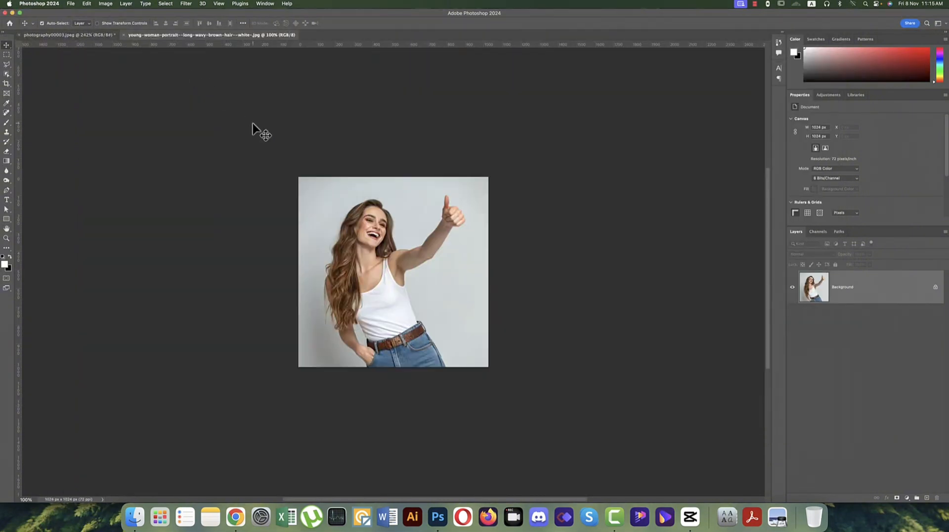
Examine the portrait's pixel dimensions and resolution in the Image Size settings, leaving the values as they are.
click(186, 4)
mouse_move(105, 4)
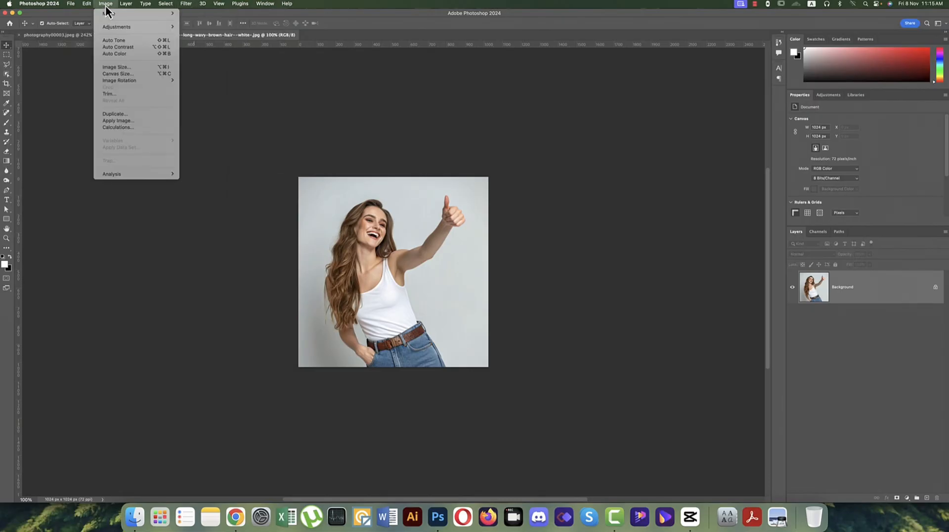
mouse_move(108, 29)
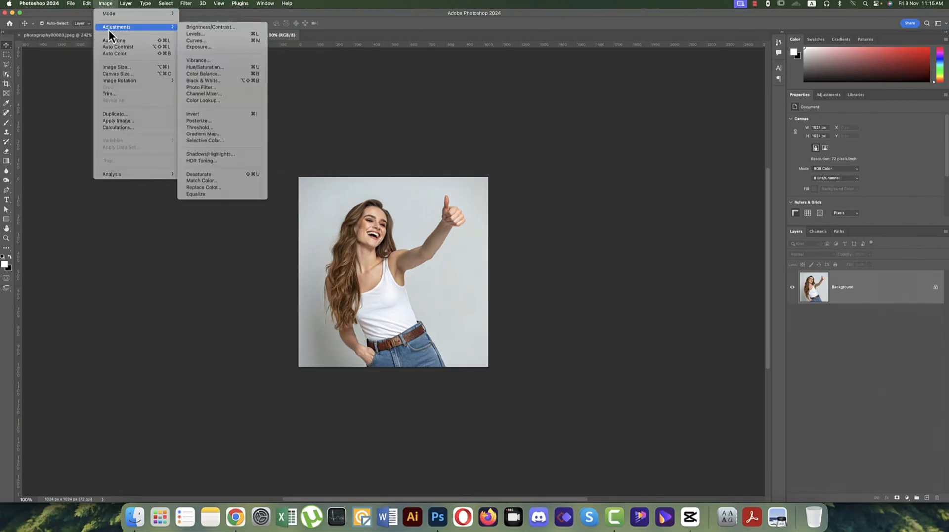
click(116, 67)
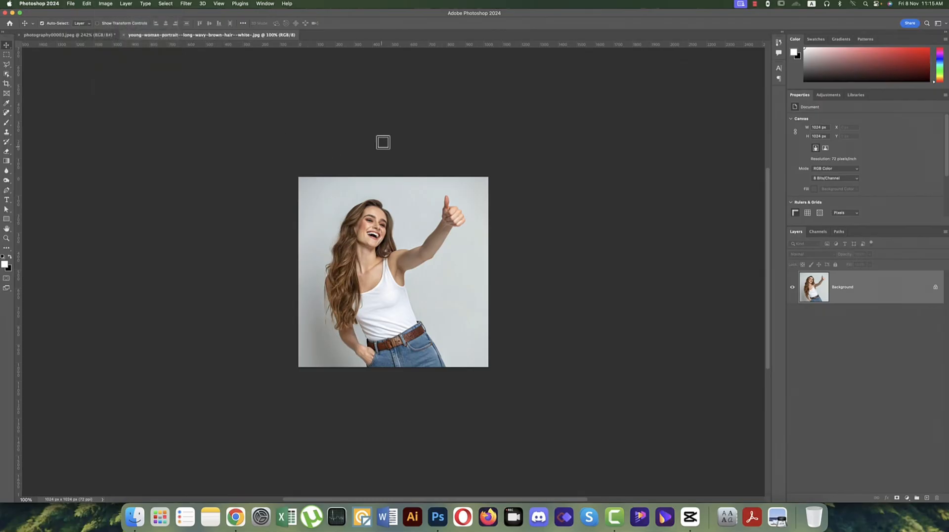
double_click(393, 153)
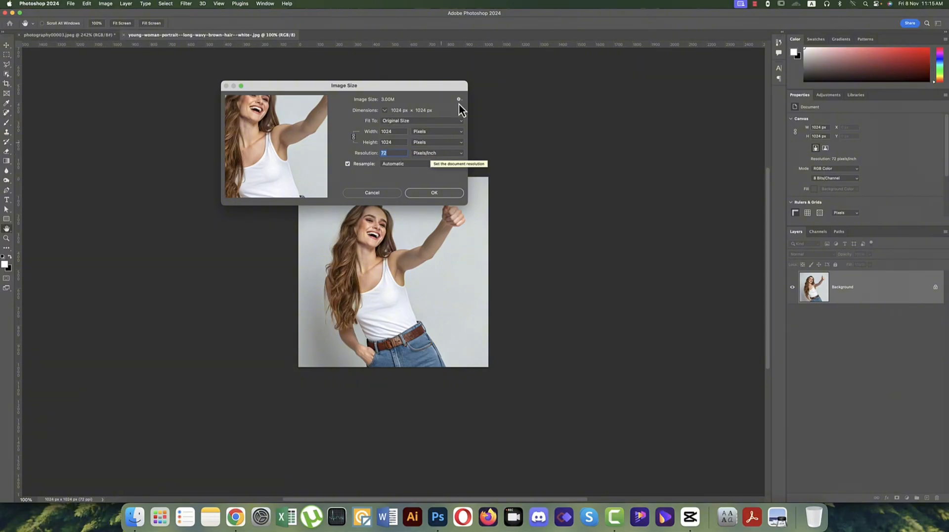
drag(409, 90, 446, 81)
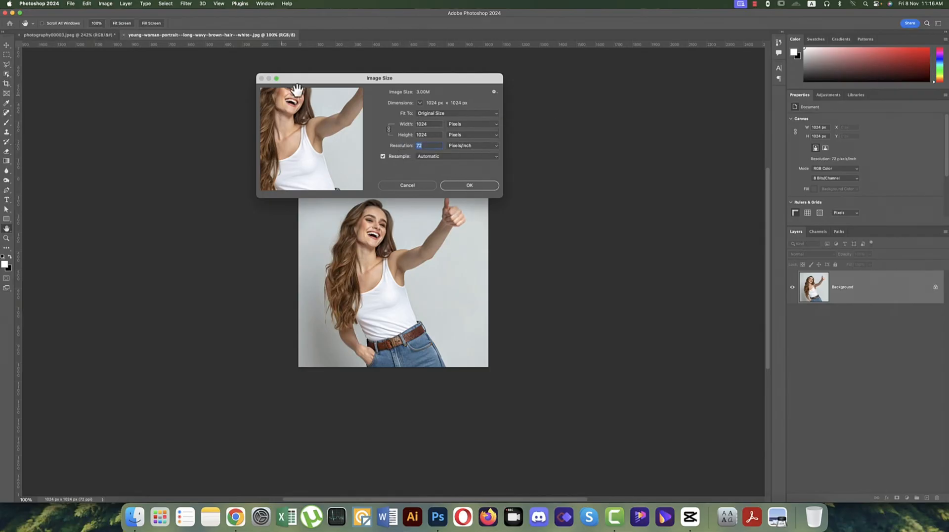
click(464, 185)
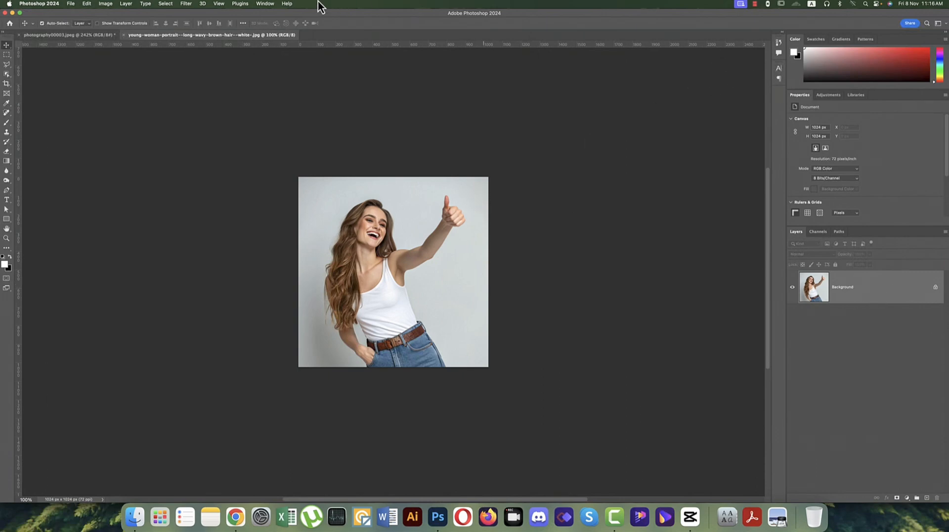
Display the Actions list and extend it to show more of the available actions.
click(265, 3)
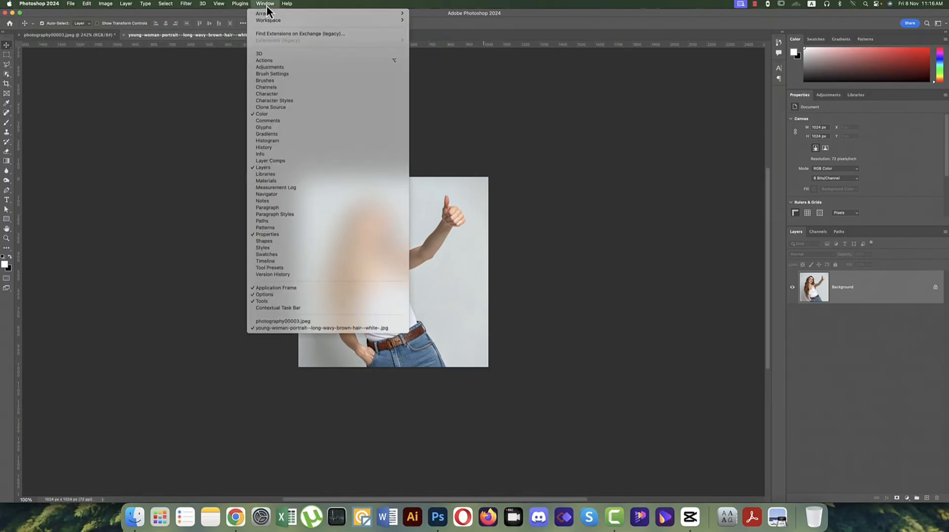
click(265, 60)
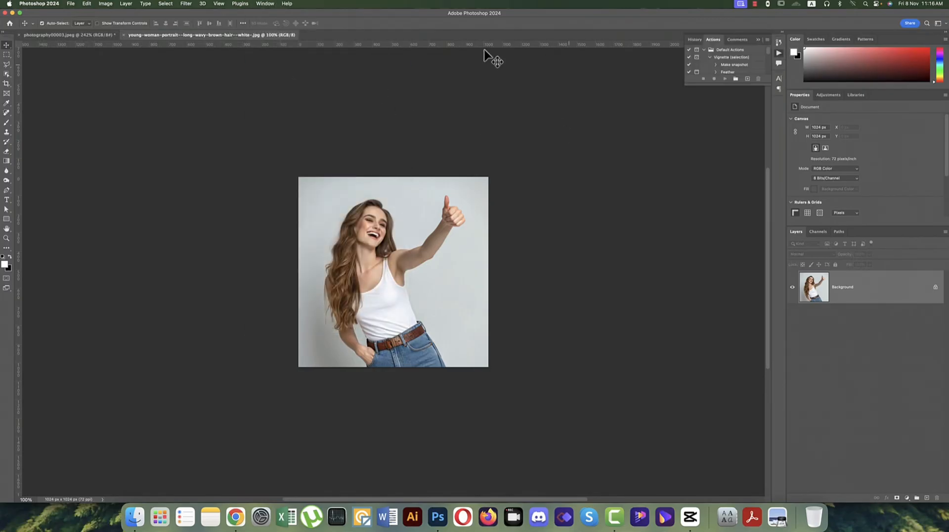
drag(735, 85, 720, 461)
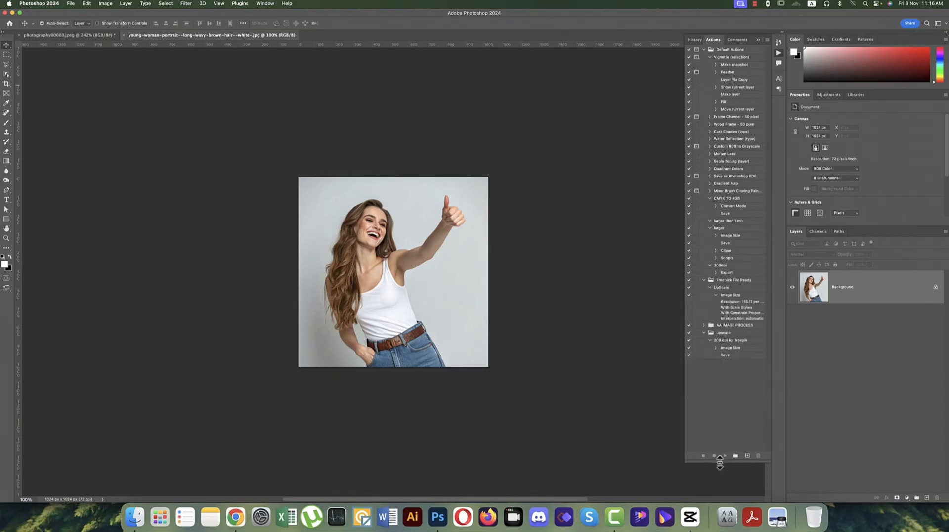
Collapse the Freepick File Ready, upscale and Default Actions sets in the list of actions.
click(709, 227)
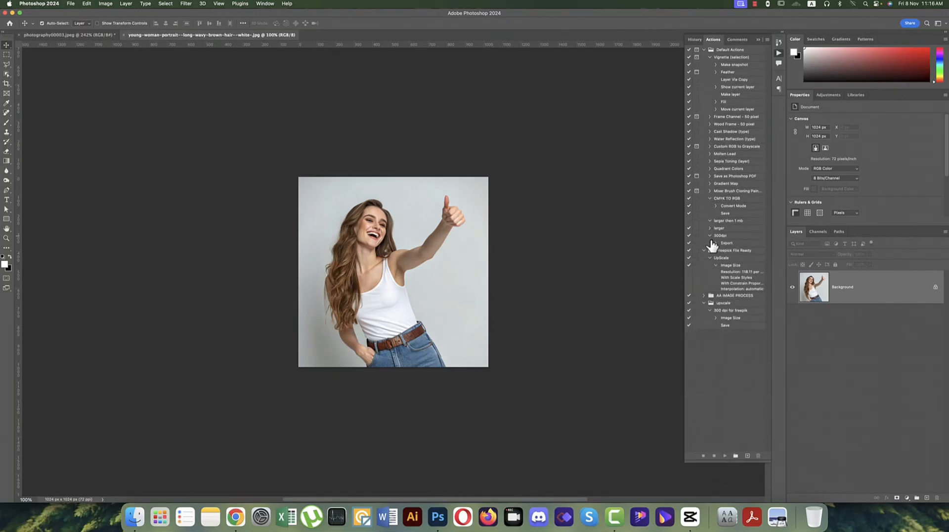
click(703, 250)
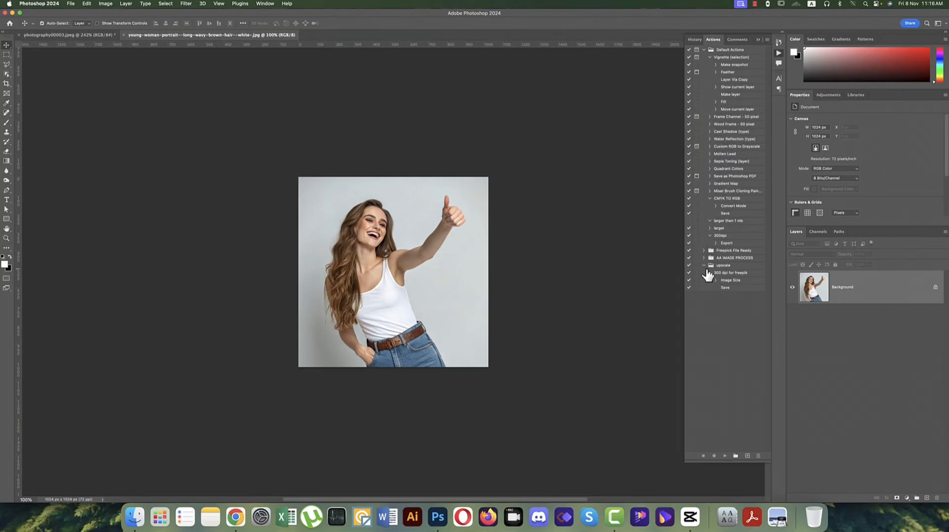
click(704, 265)
click(709, 58)
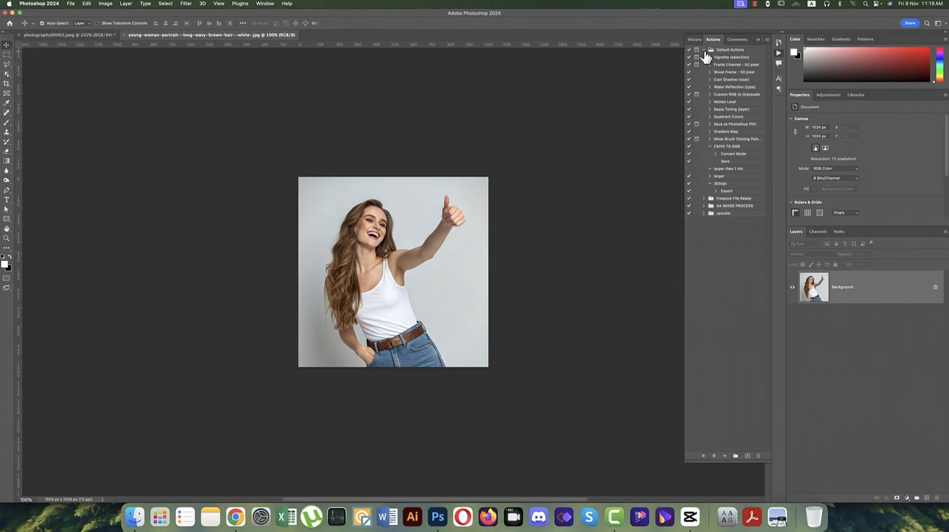
click(704, 50)
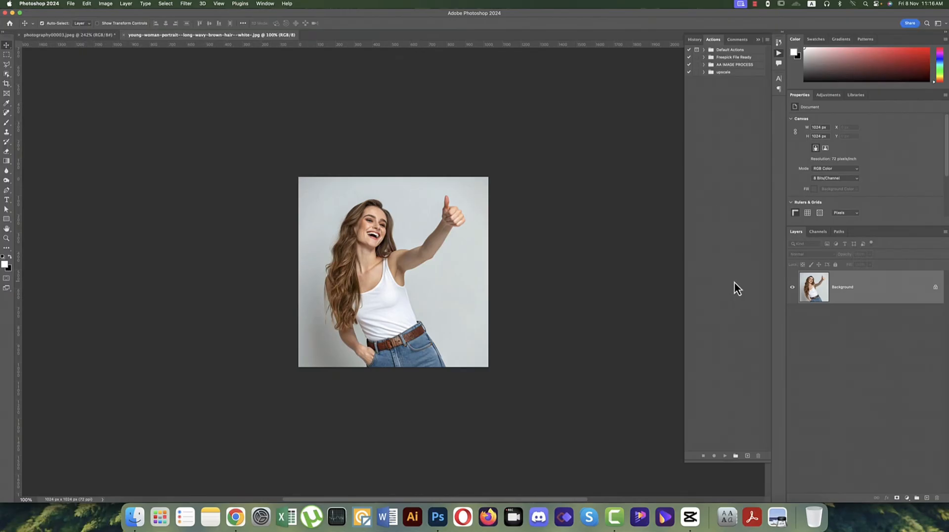
Create an action named "larger 300" in the Default Actions set, start recording it and put the action list away.
click(747, 455)
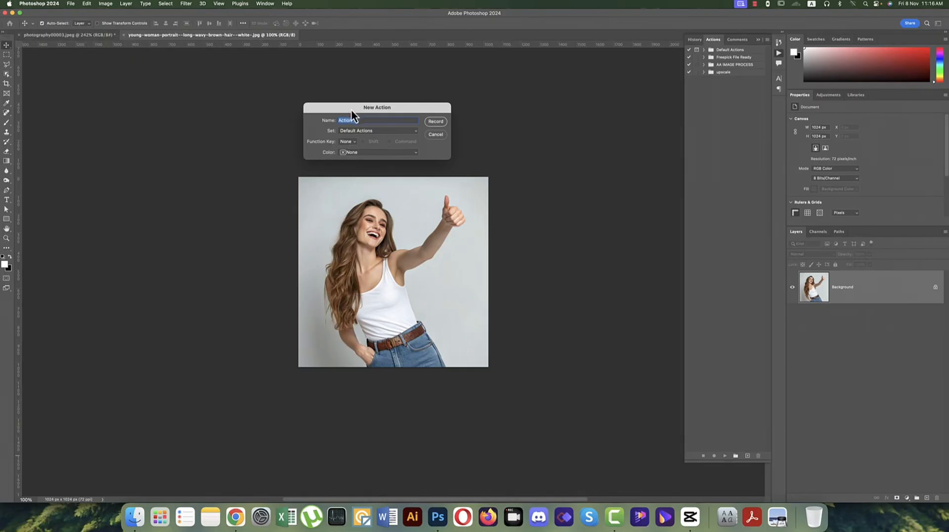
drag(351, 109, 453, 108)
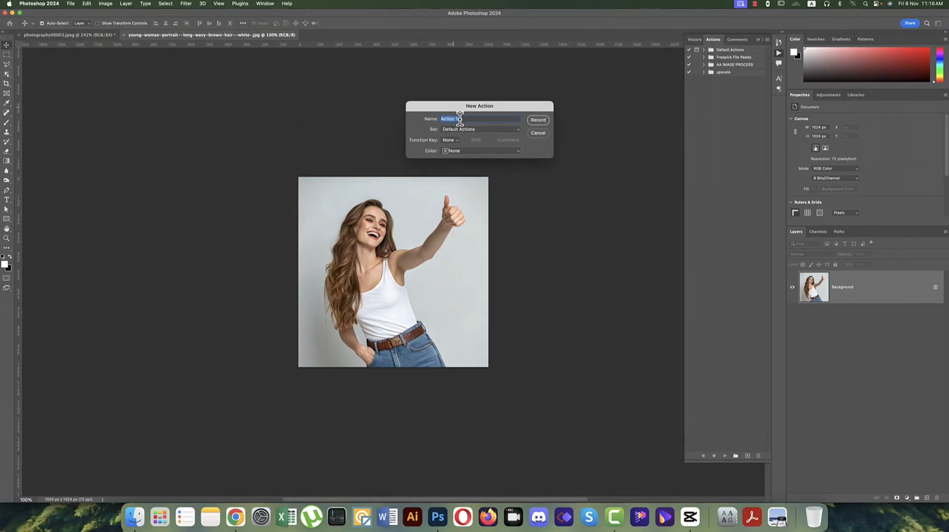
text(ad cad)
key(BackSpace)
key(BackSpace)
click(487, 130)
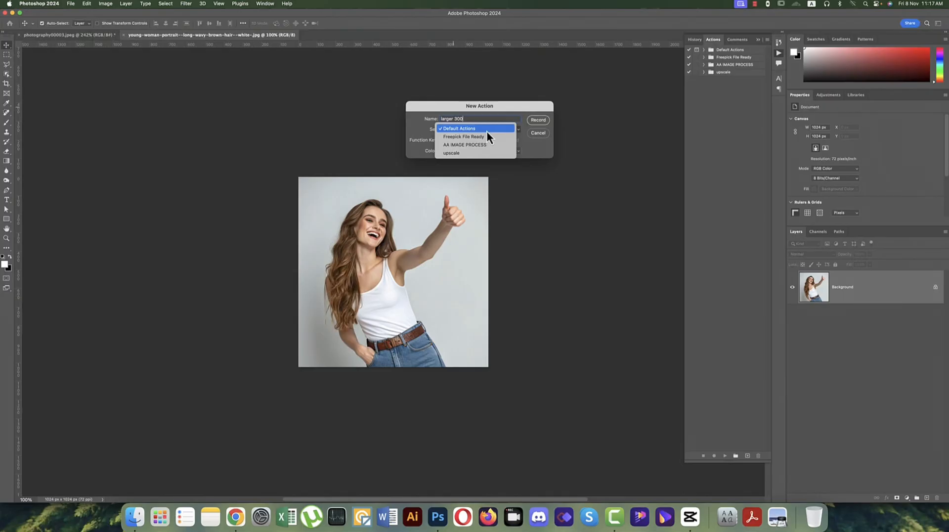
click(484, 131)
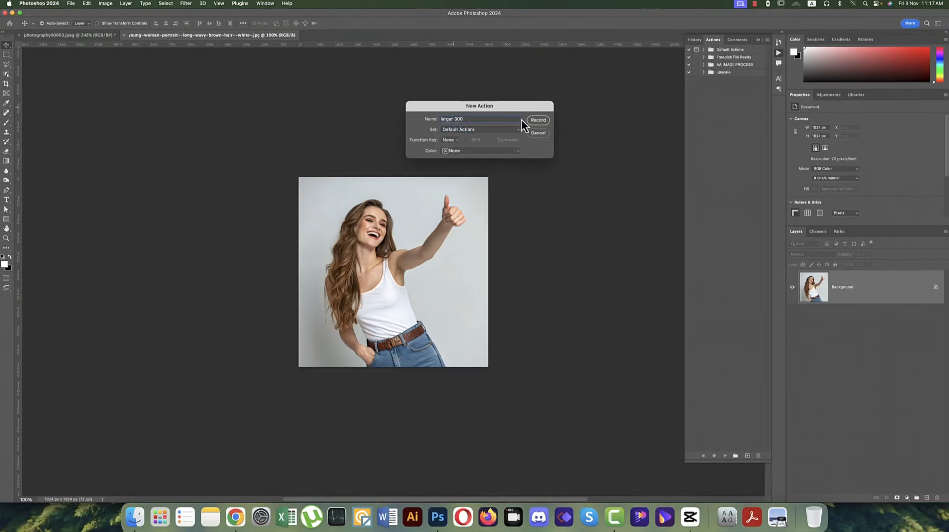
click(538, 120)
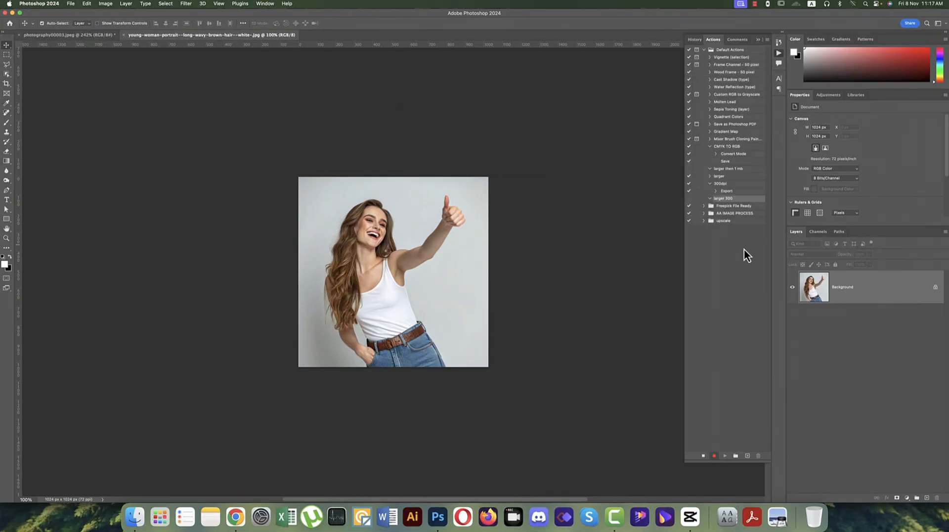
click(720, 280)
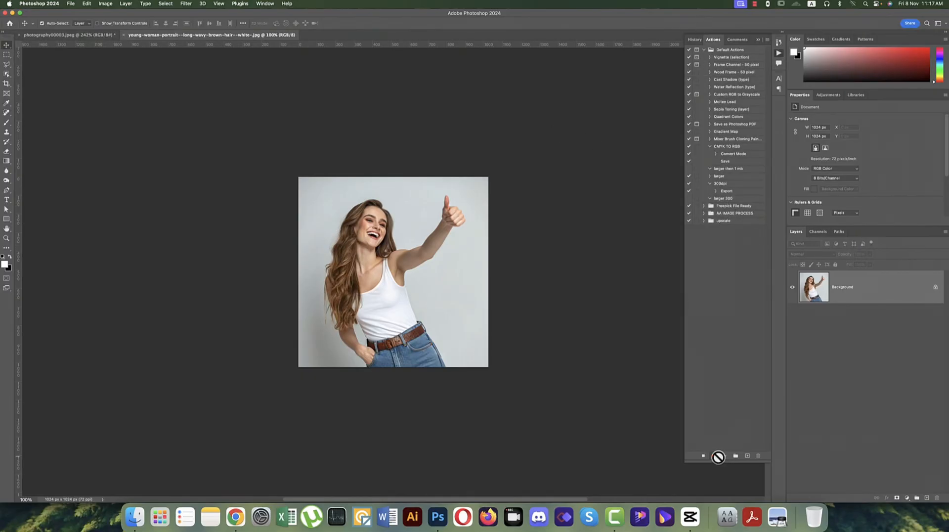
click(887, 296)
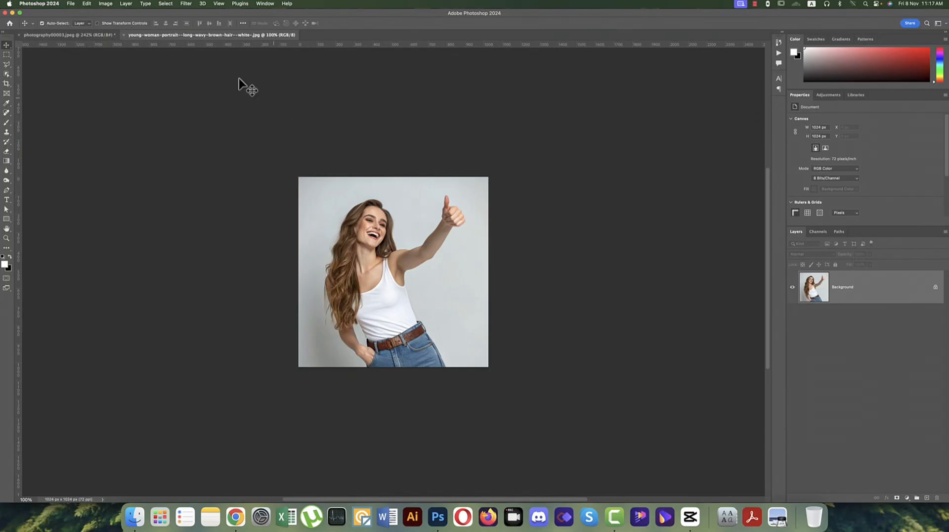
Resize the portrait with Image Size to a resolution of 300 pixels/inch, with resampling on, and fit it to the view.
click(109, 5)
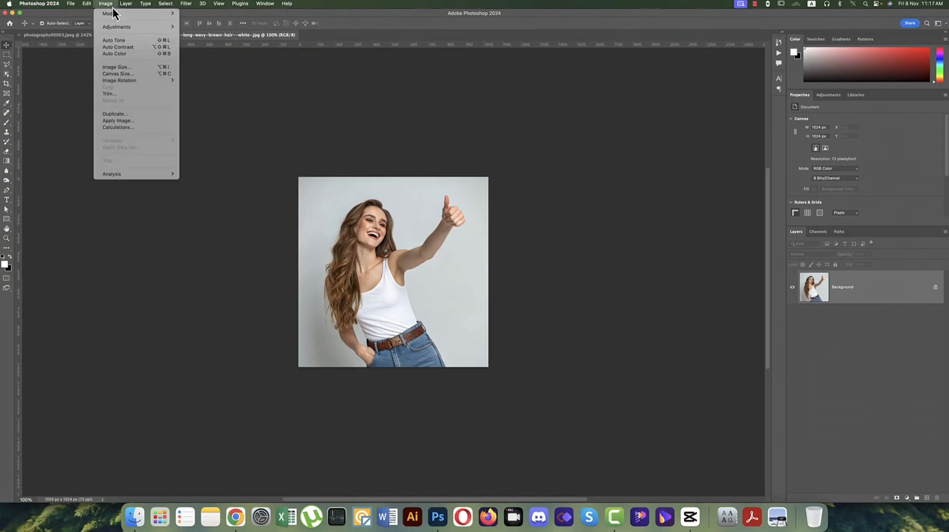
click(117, 68)
click(428, 146)
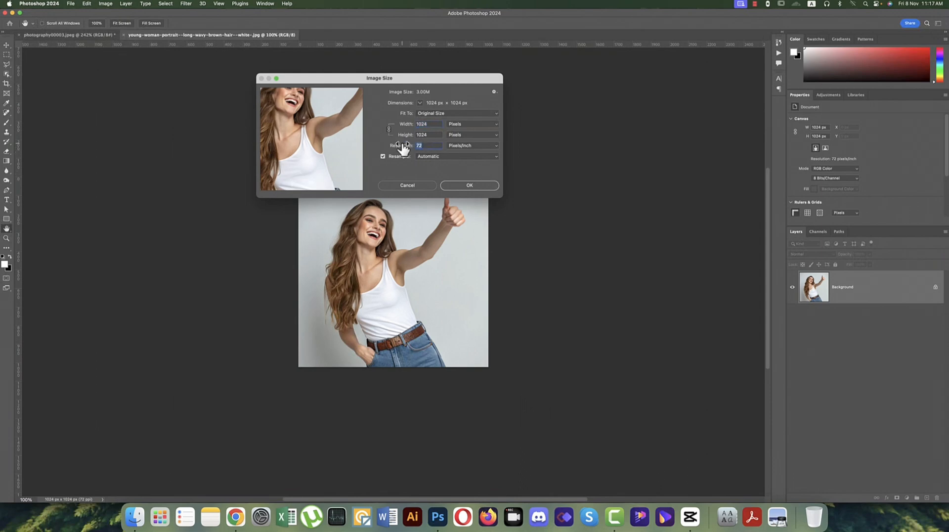
text(300)
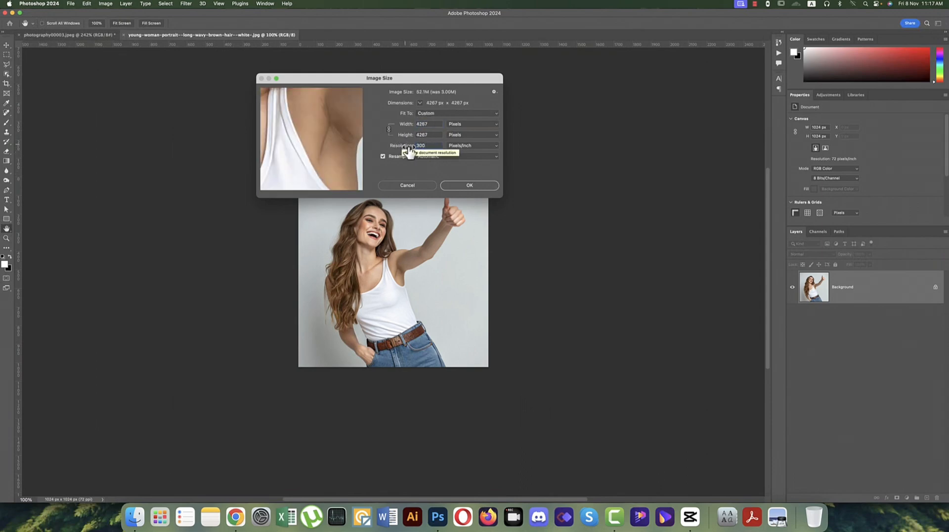
drag(352, 139, 341, 162)
click(467, 189)
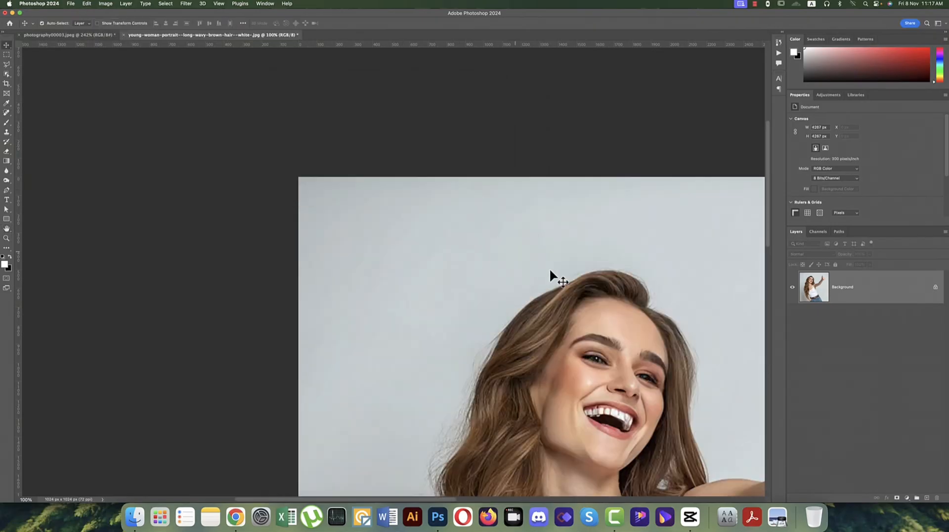
key(super+0)
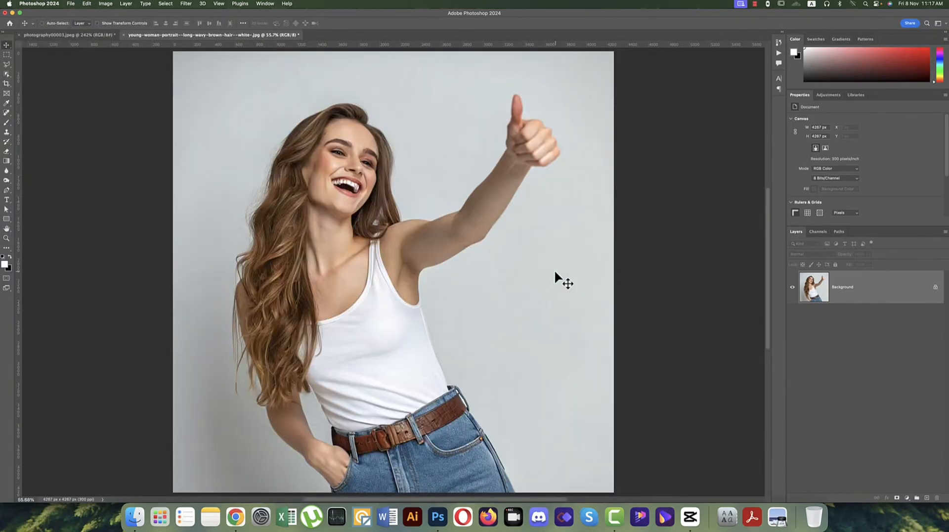
Save the portrait as a JPEG at Maximum quality, 12, and check the commands recorded in the larger 300 action.
key(super+s)
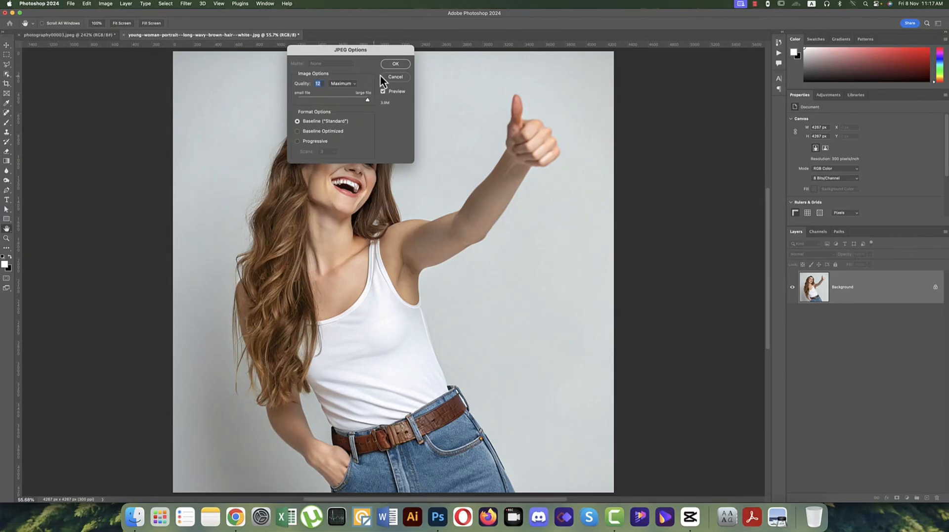
click(394, 64)
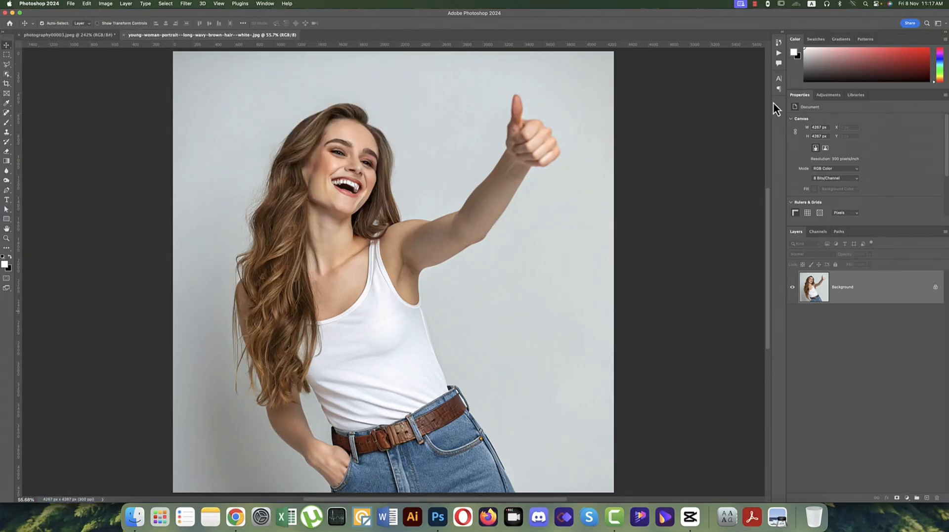
click(779, 55)
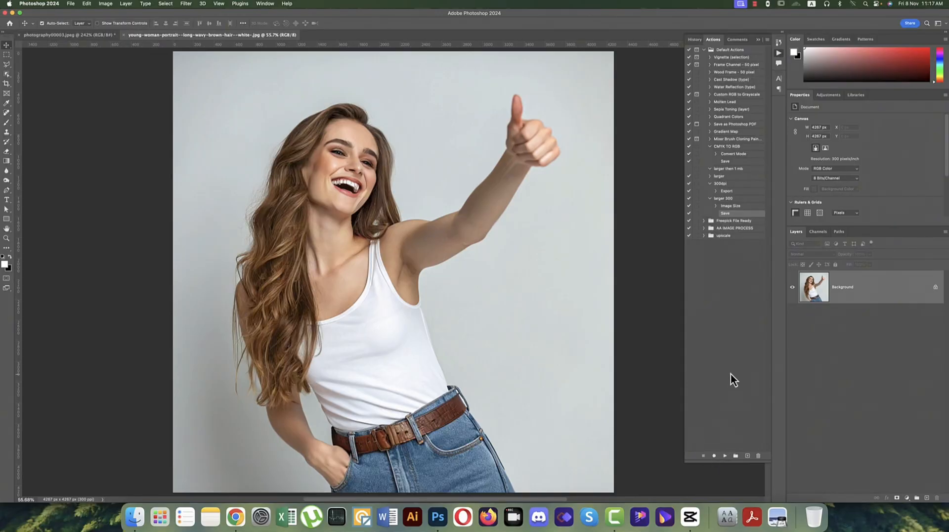
click(759, 40)
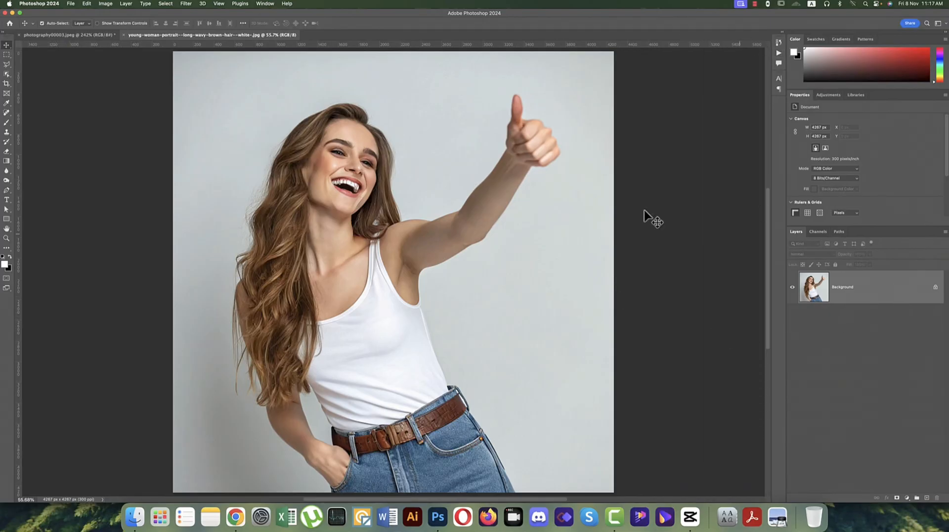
Close the portrait and the basketball photo, discarding the unsaved changes to photography00003.jpeg.
click(123, 35)
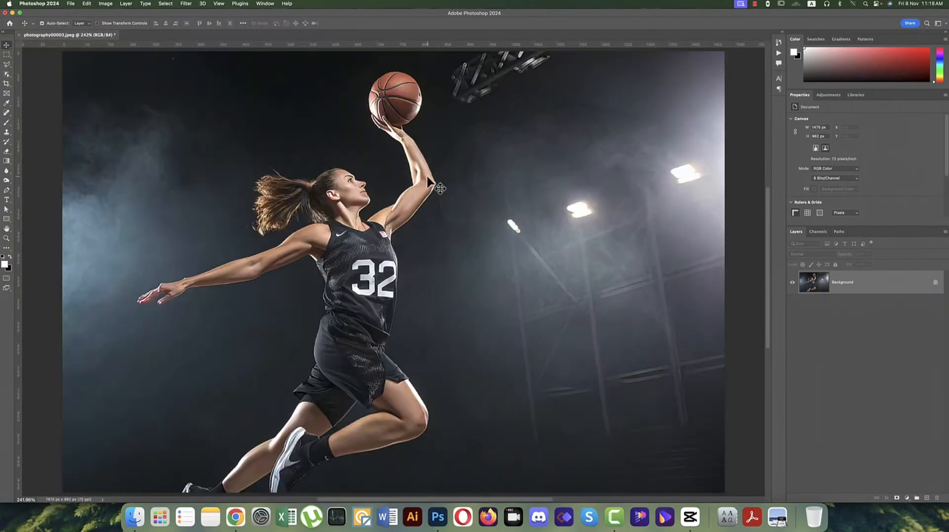
click(20, 35)
click(486, 193)
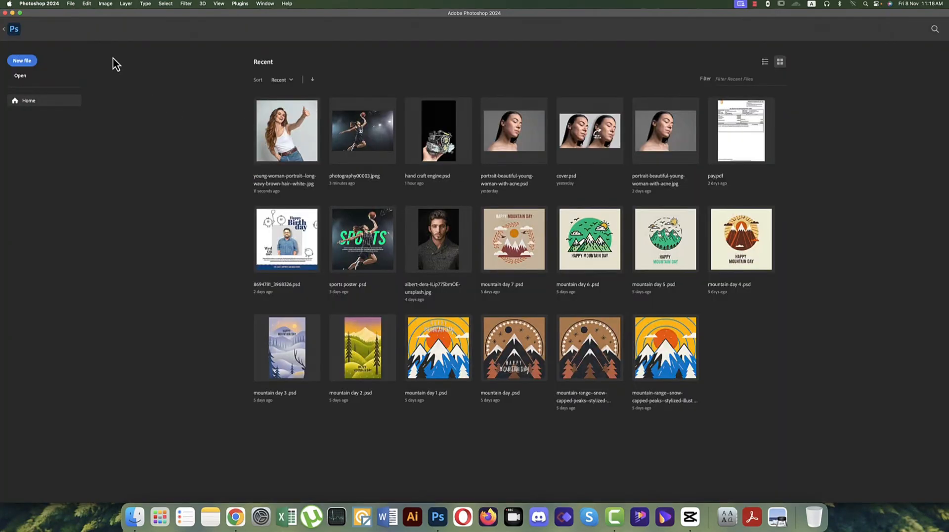
Open the Image Processor script and browse for its source folder in the MIDJOURNEY folder on the external drive.
click(71, 4)
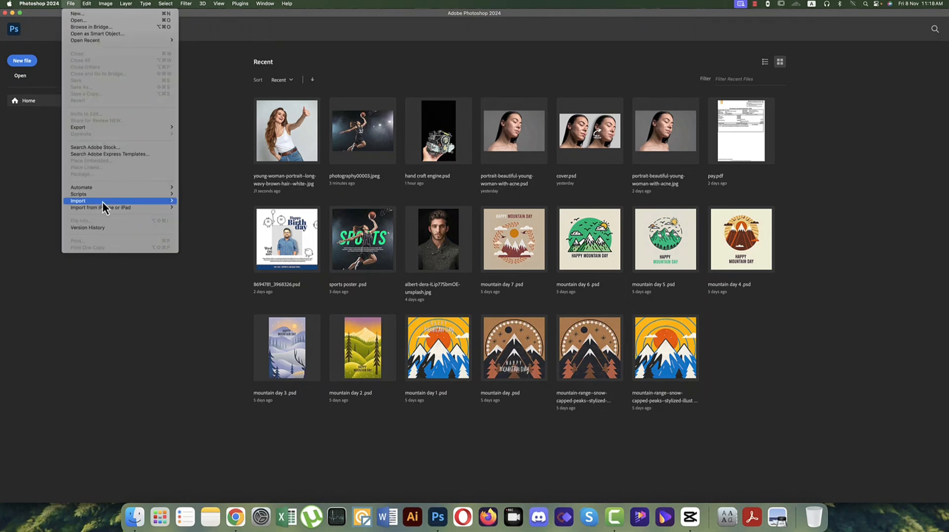
mouse_move(103, 195)
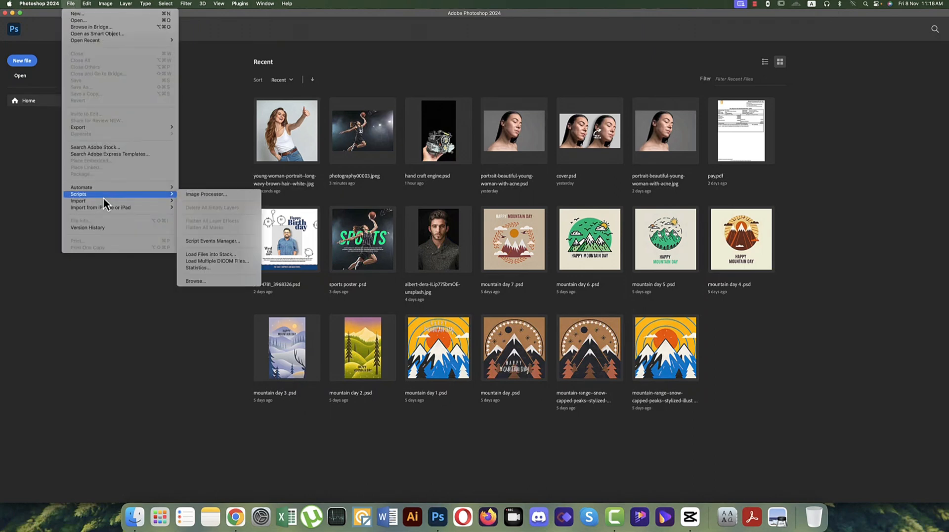
click(191, 195)
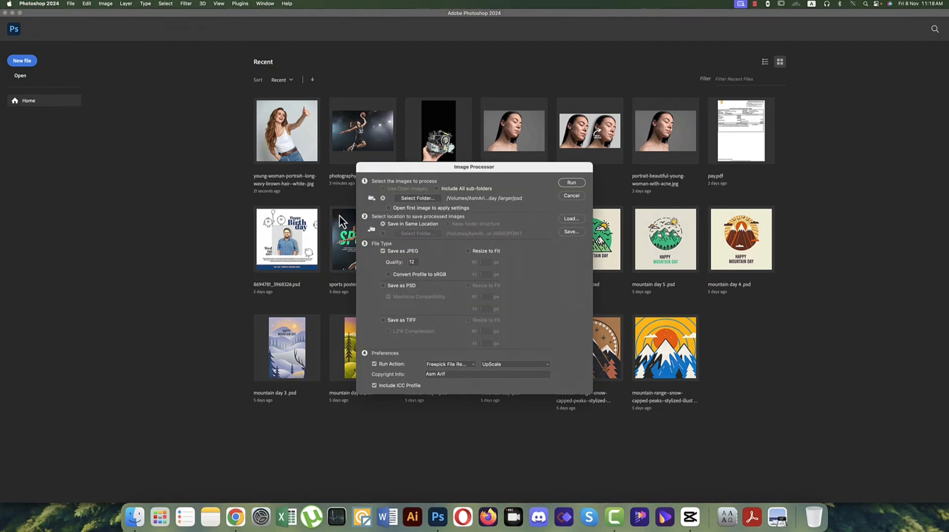
click(413, 199)
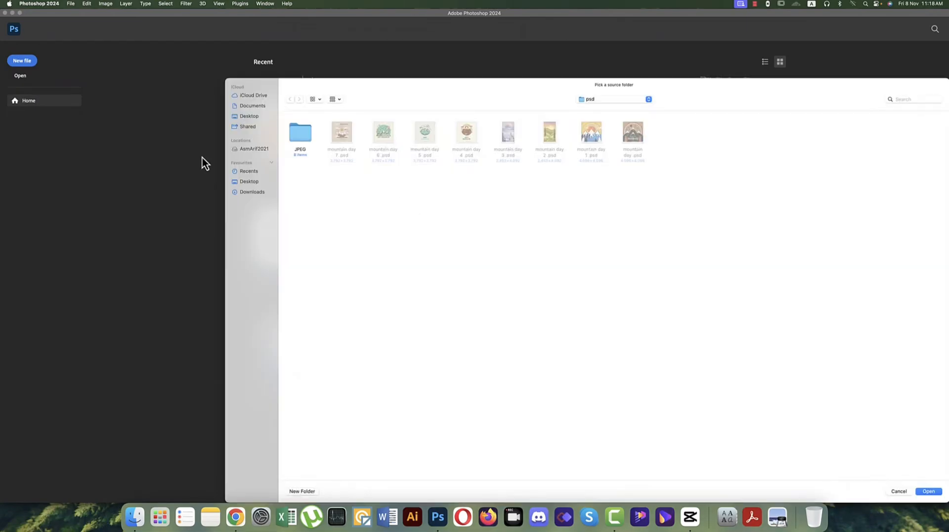
click(254, 149)
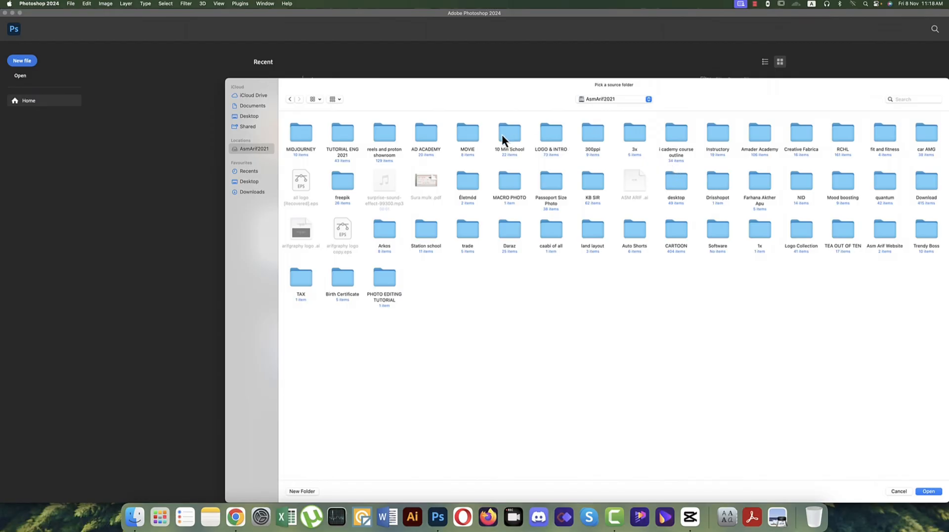
double_click(301, 138)
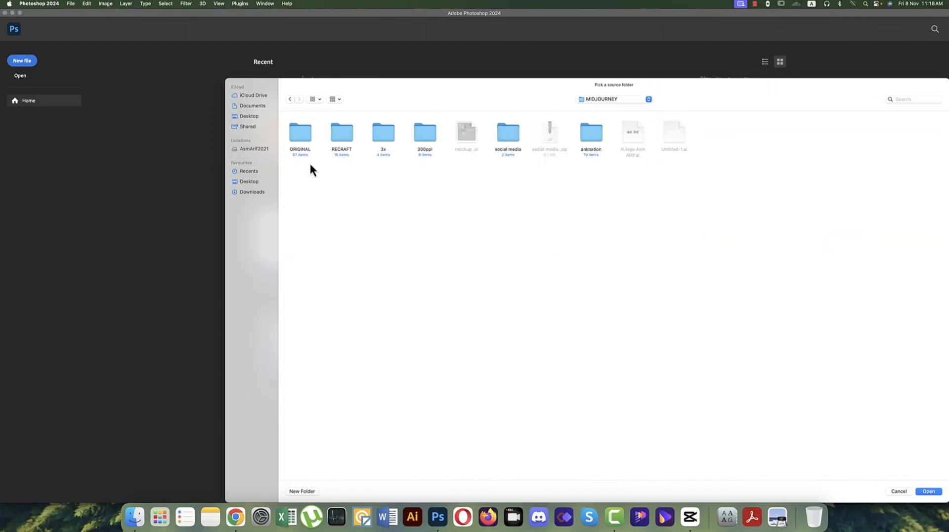
Look through the RECRAFT folder, and the best friend and mountain day folders inside ORIGINAL, for source images.
double_click(340, 138)
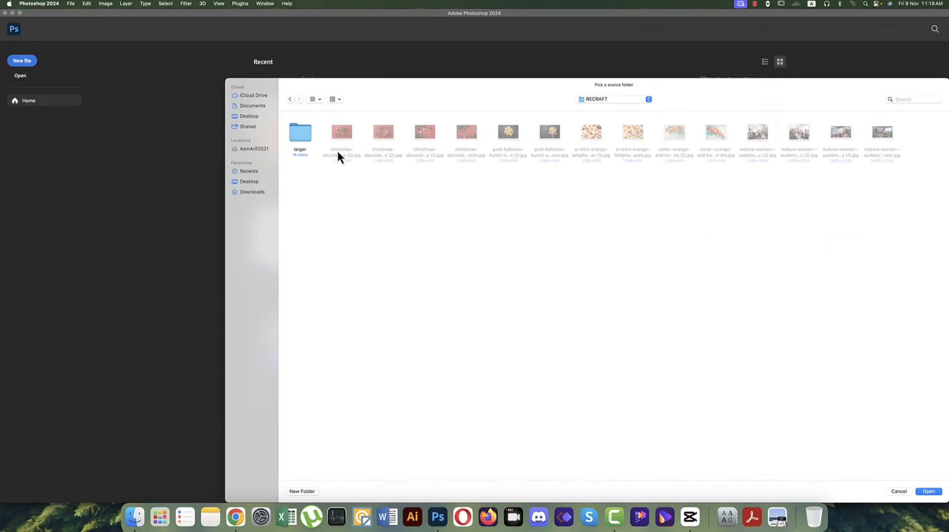
click(290, 101)
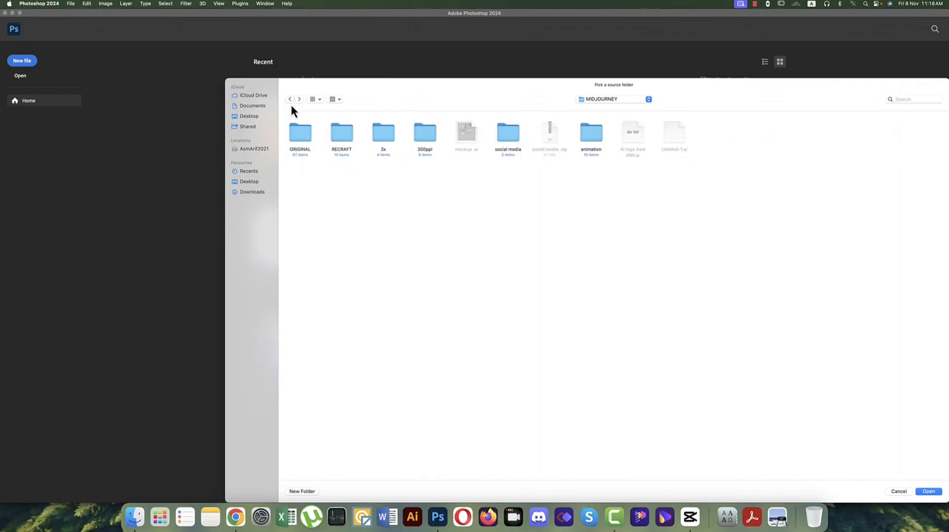
double_click(305, 135)
double_click(300, 139)
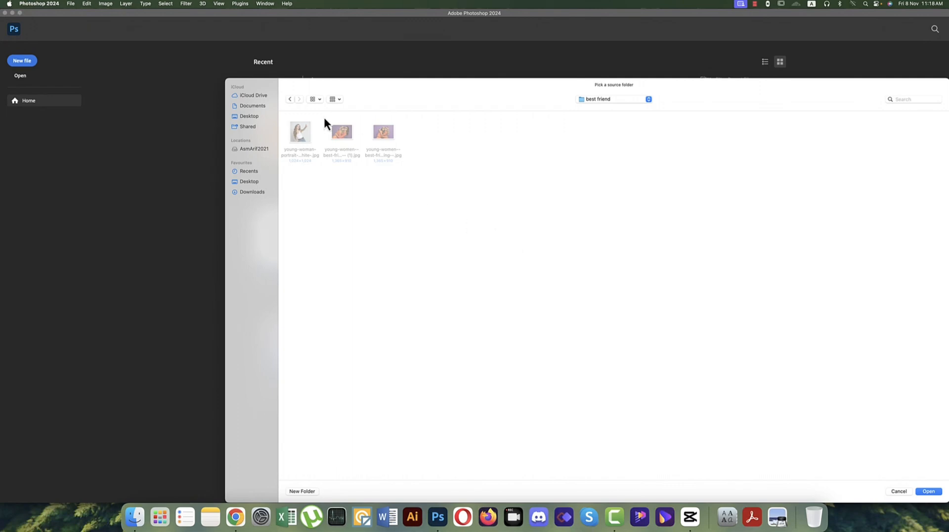
click(290, 99)
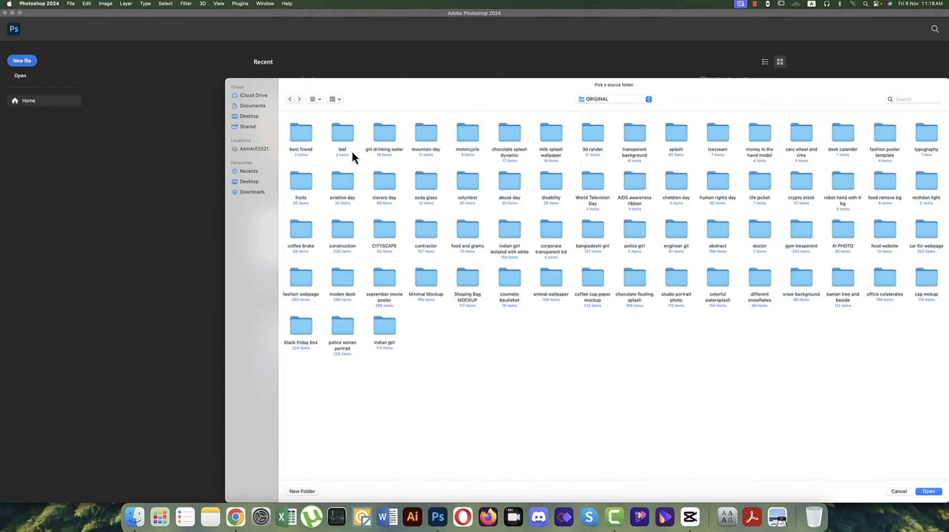
double_click(424, 136)
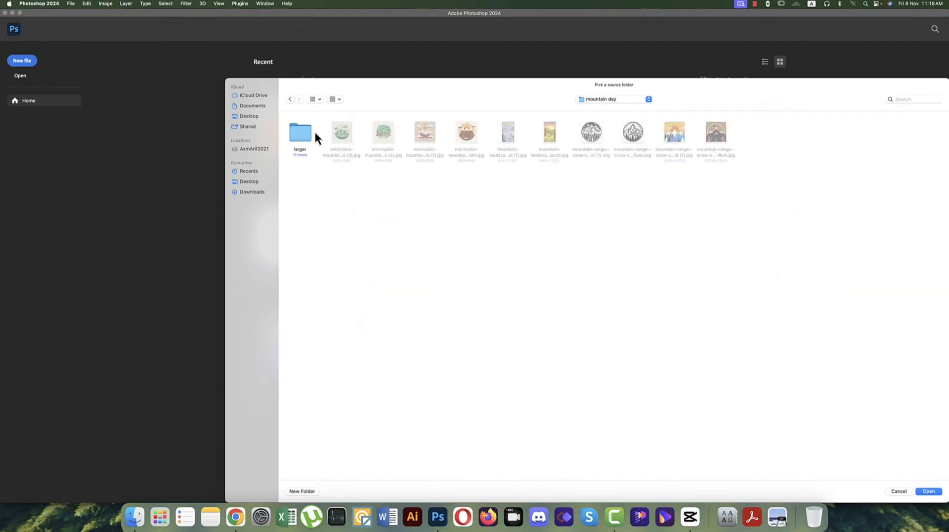
click(290, 99)
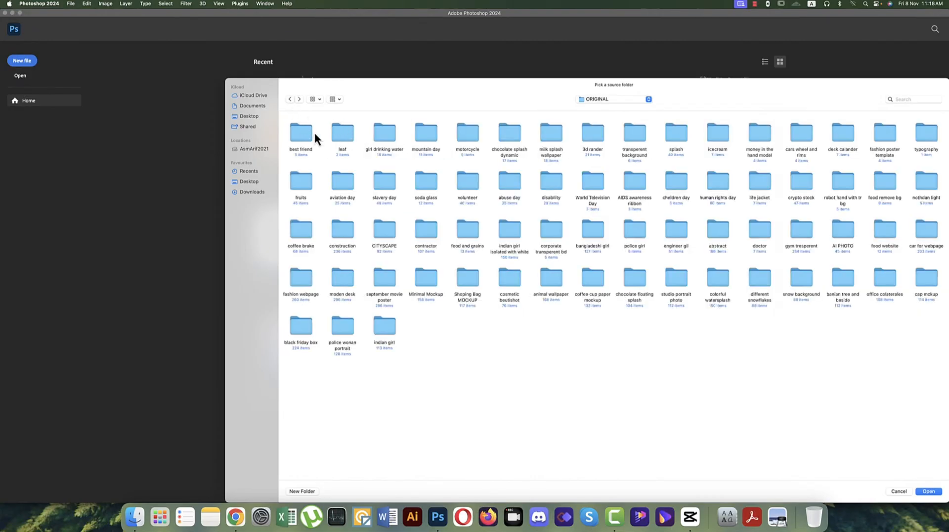
Check the contents of the leaf folder inside ORIGINAL and choose that folder as the source.
double_click(340, 138)
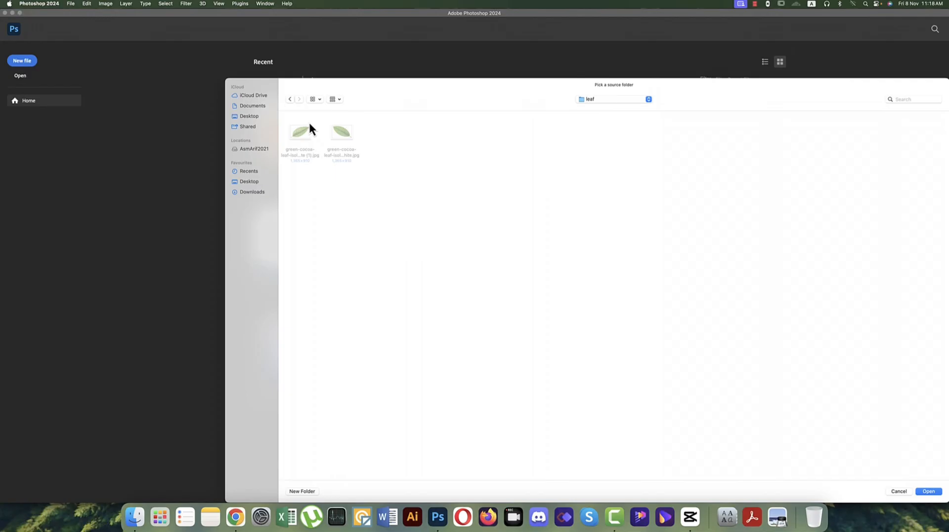
click(290, 99)
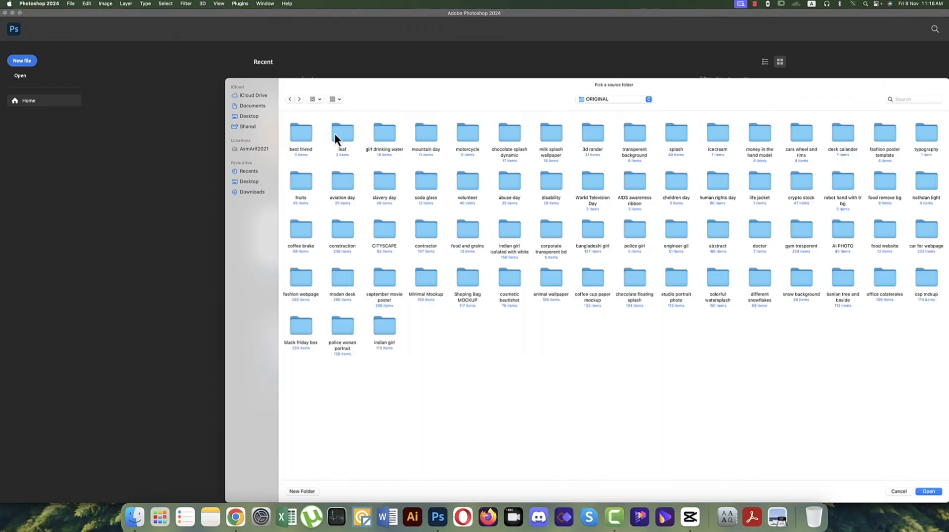
click(927, 491)
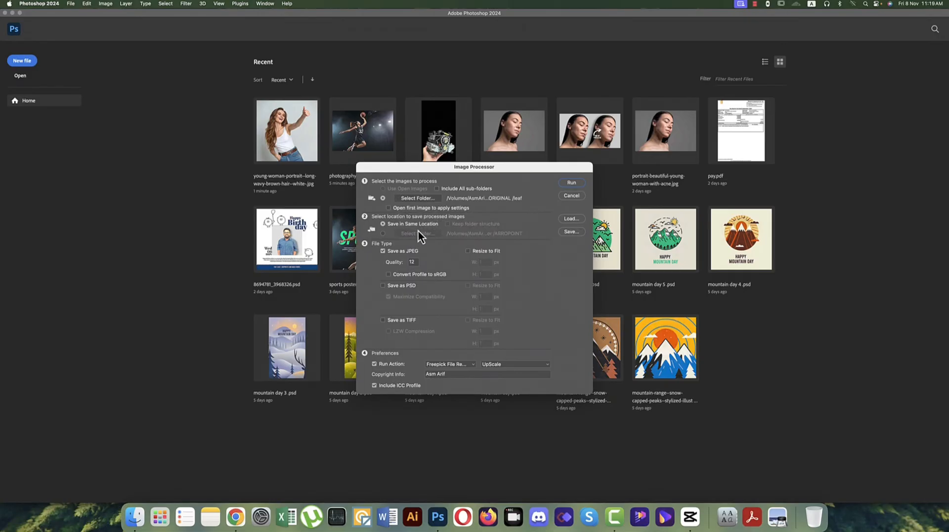
Set the larger 300 action from the Default Actions set as the action to run, and process the folder's images.
click(473, 365)
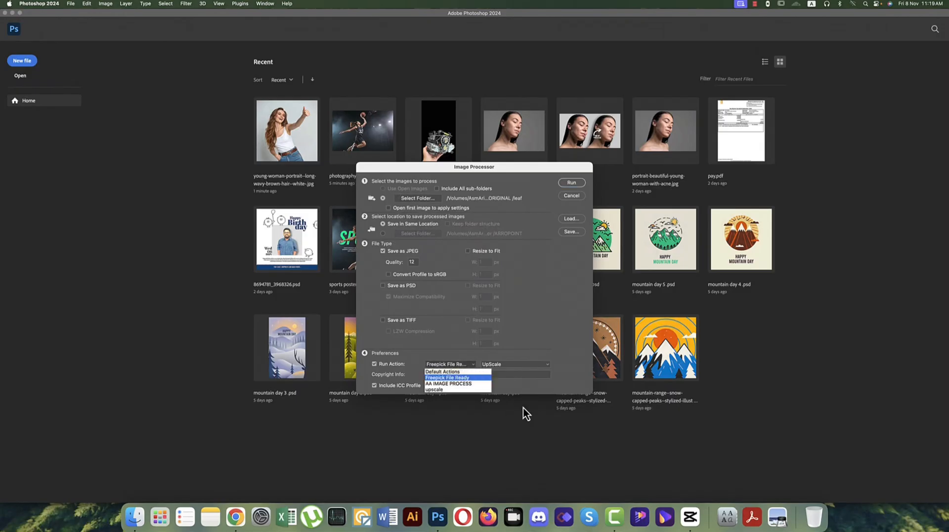
click(475, 372)
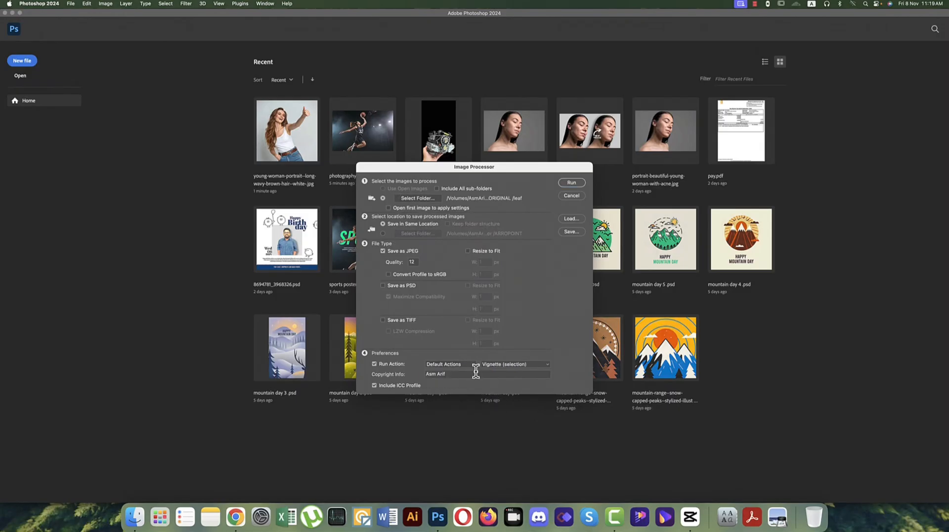
click(512, 366)
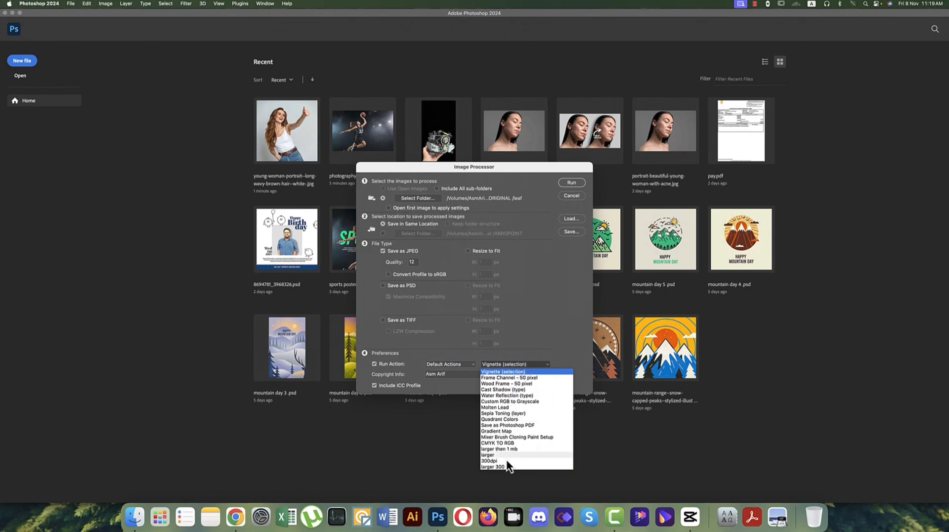
click(494, 466)
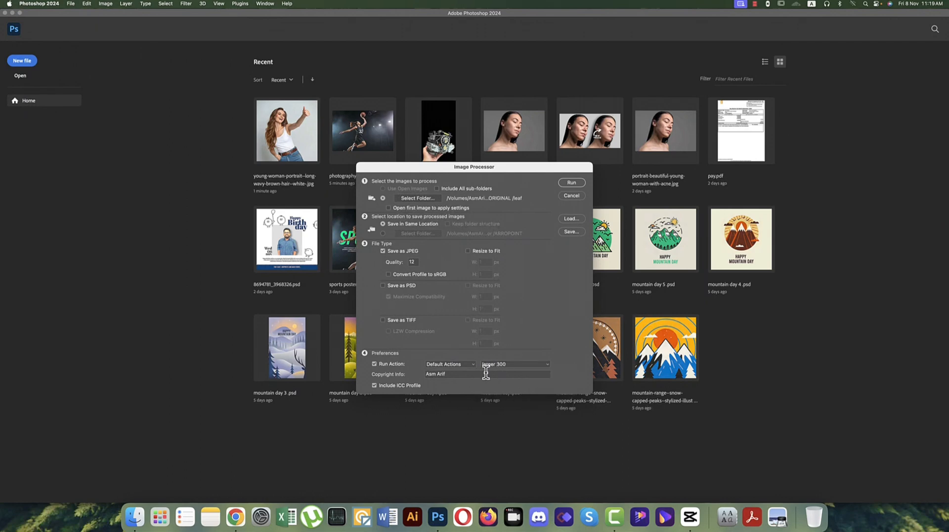
click(503, 366)
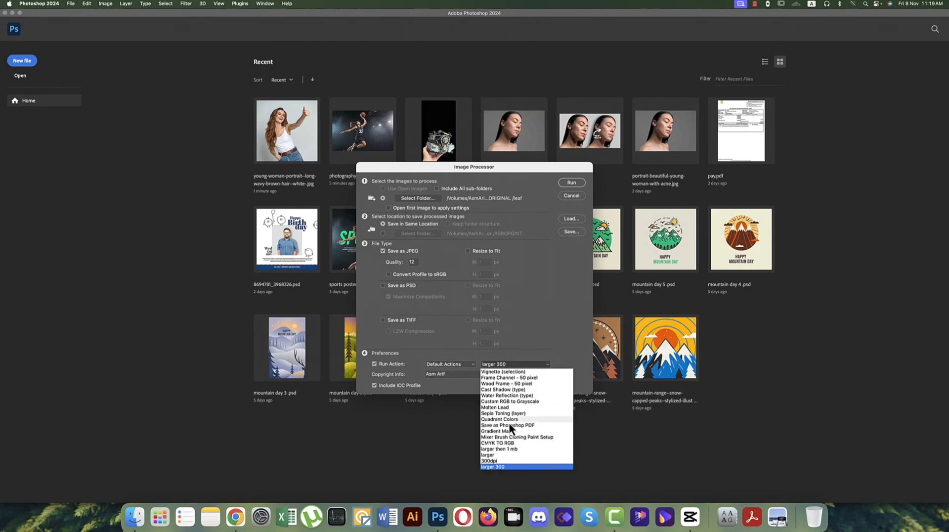
click(533, 356)
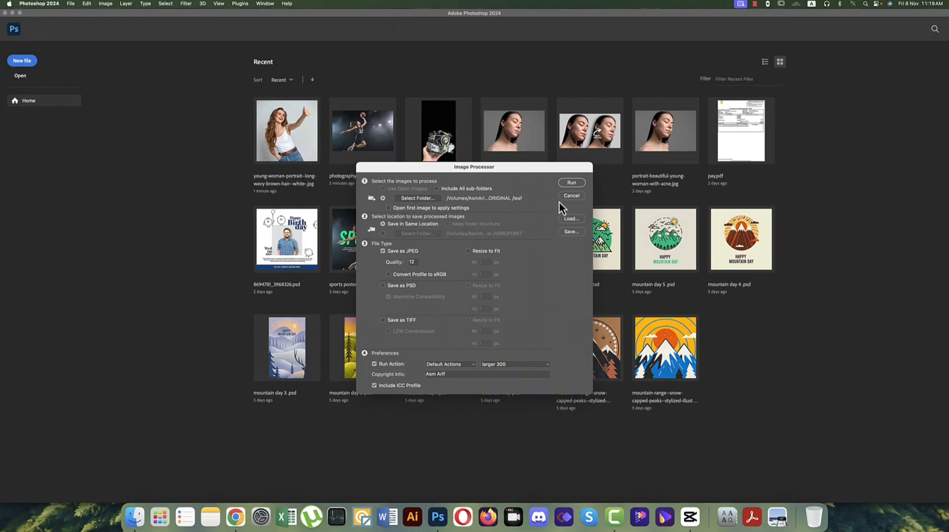
click(570, 182)
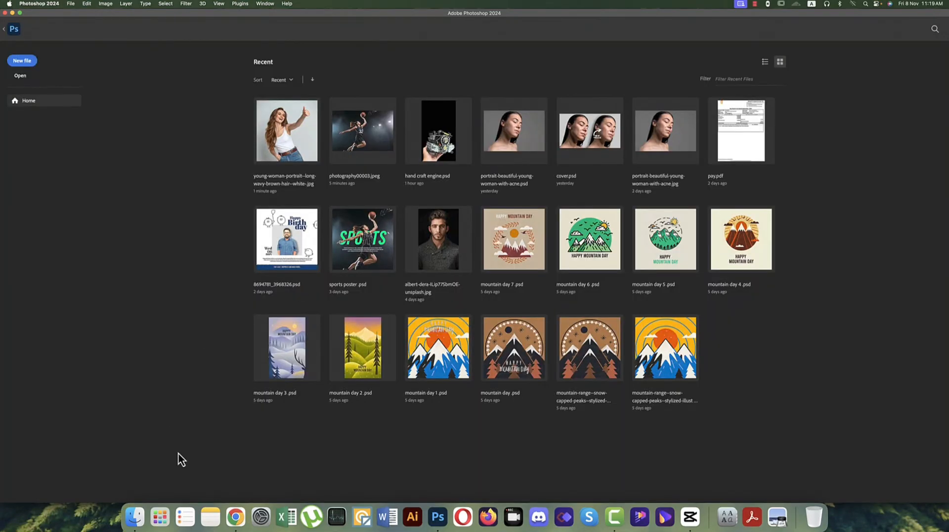
Switch to Finder, open the JPEG output folder in MIDJOURNEY/ORIGINAL/leaf and select the first processed leaf image.
click(133, 515)
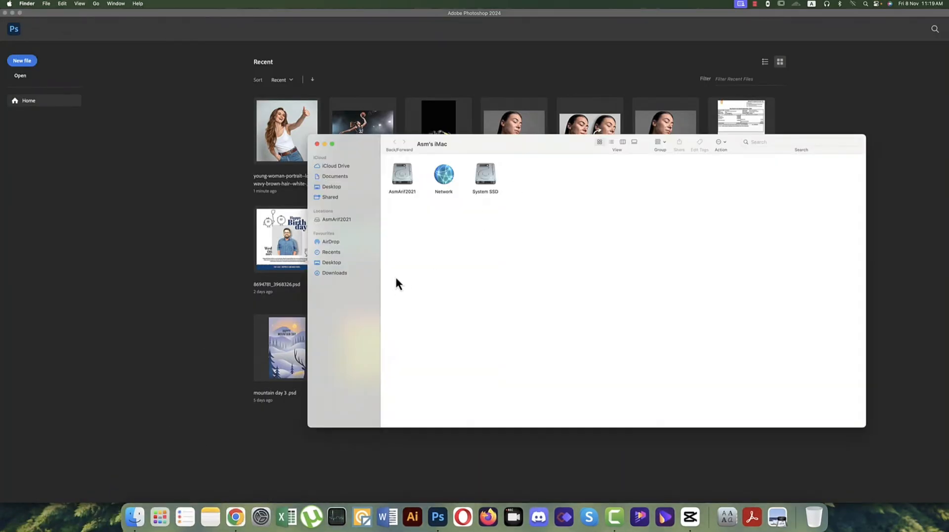
click(343, 219)
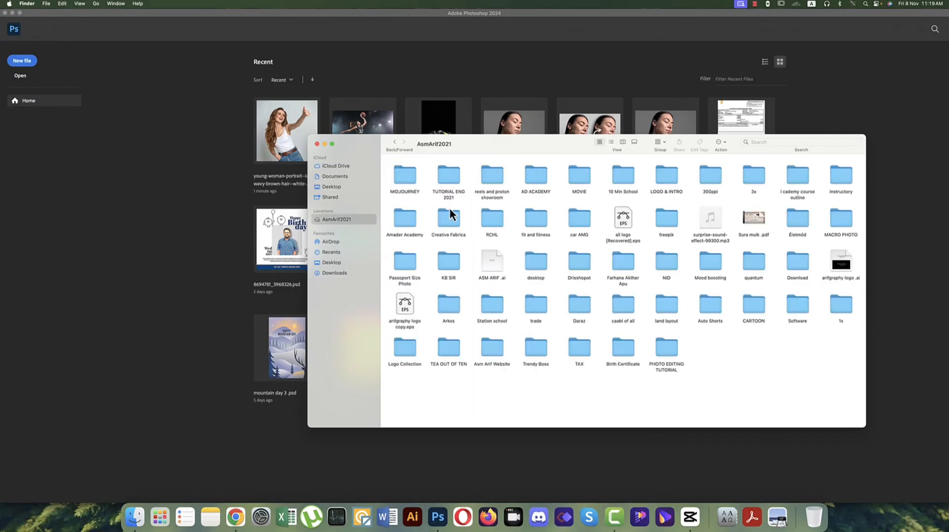
double_click(398, 179)
click(401, 179)
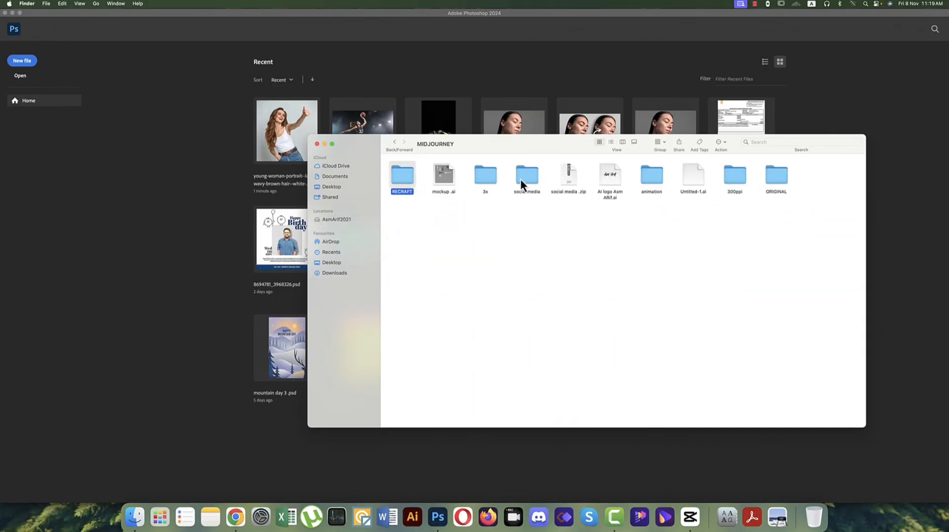
click(779, 178)
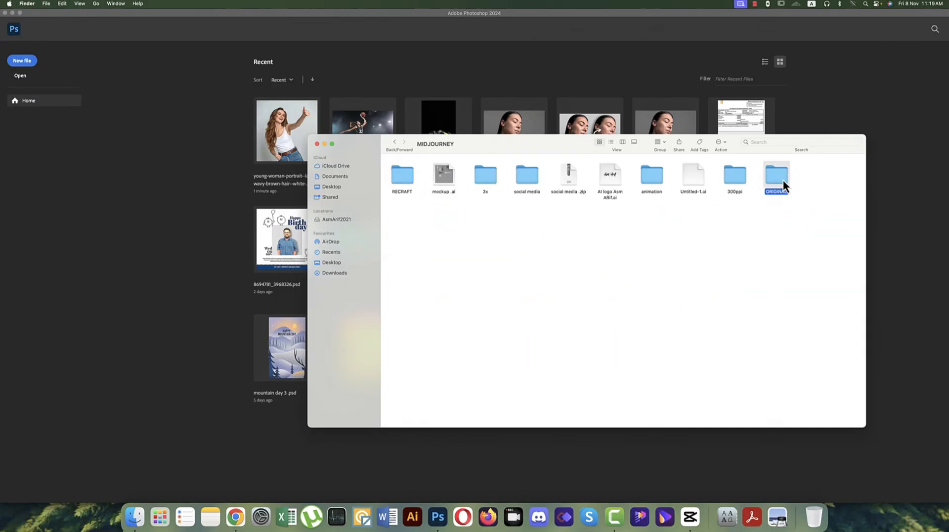
double_click(783, 179)
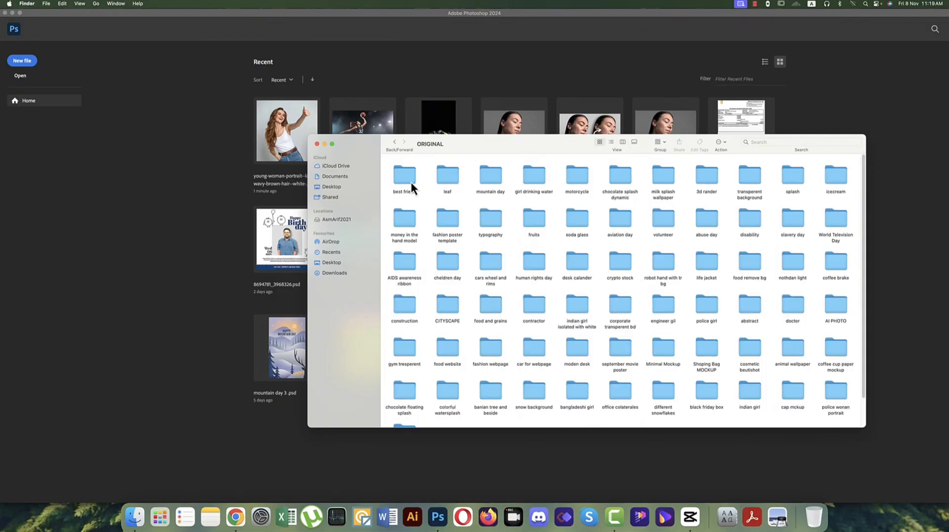
double_click(440, 174)
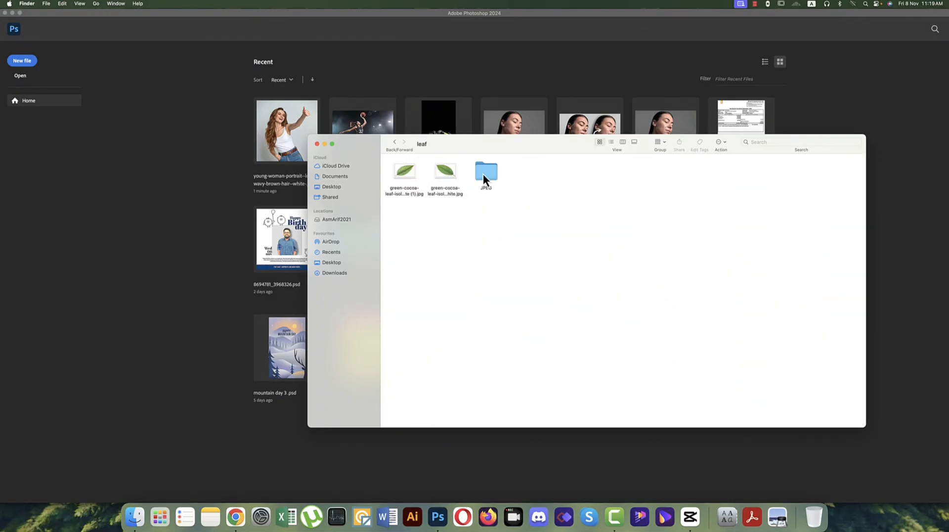
double_click(487, 173)
click(411, 178)
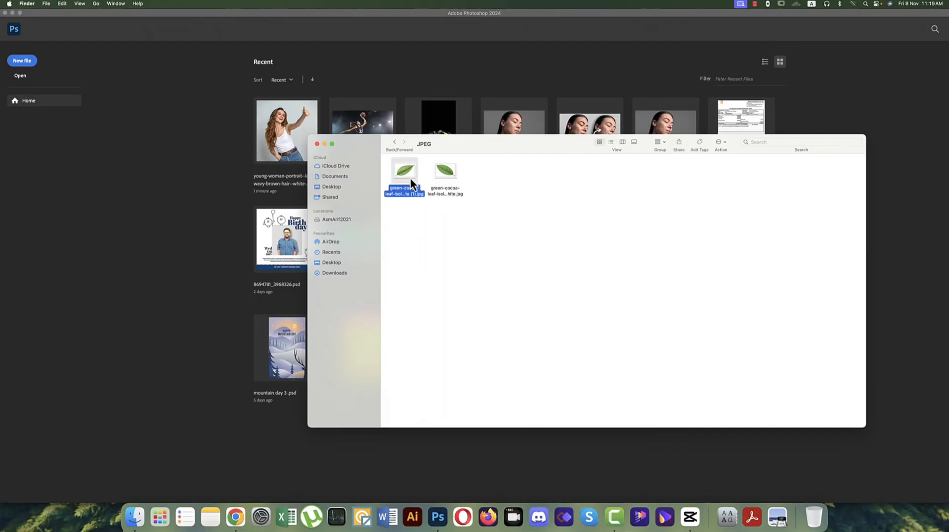
Preview both processed green cocoa leaf images in the JPEG folder one after the other.
key(space)
key(space)
click(445, 173)
key(space)
key(space)
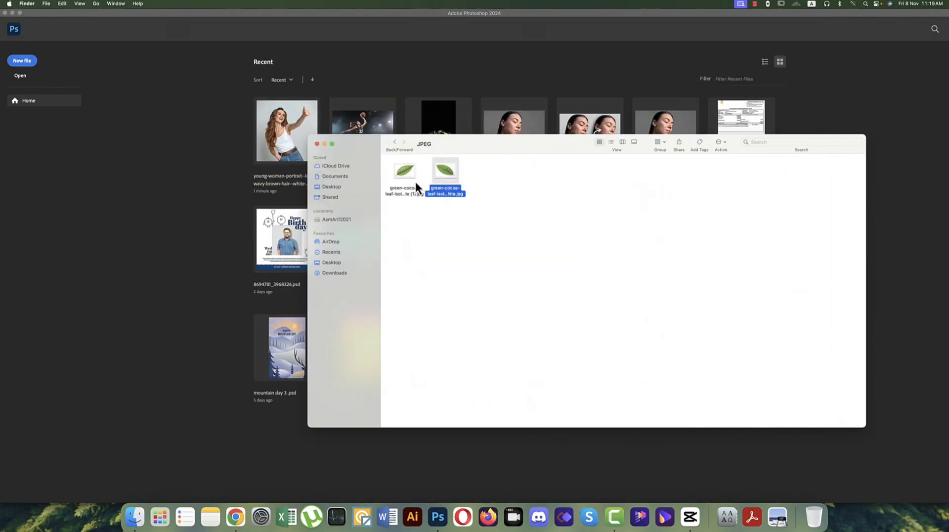
Open both processed leaf images together in Photoshop and check the image size of the active one.
shift+click(403, 173)
drag(404, 173, 173, 132)
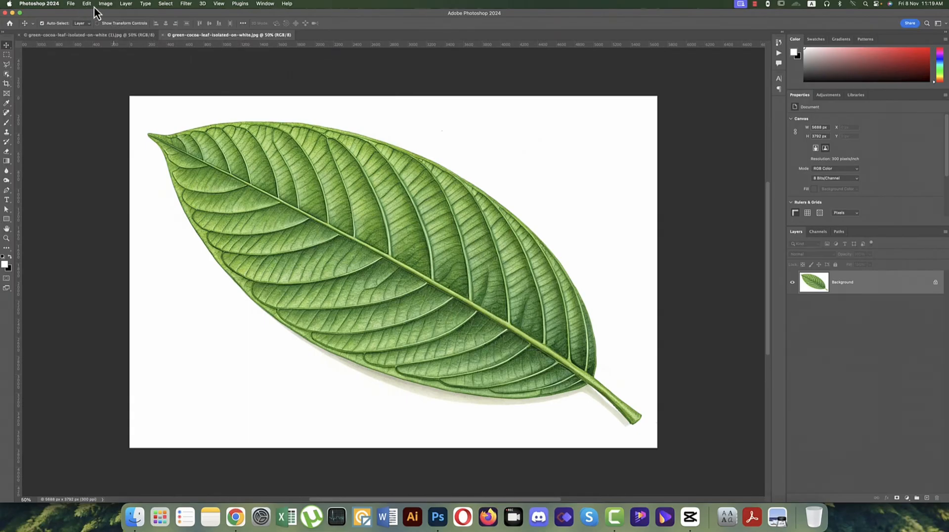
click(103, 4)
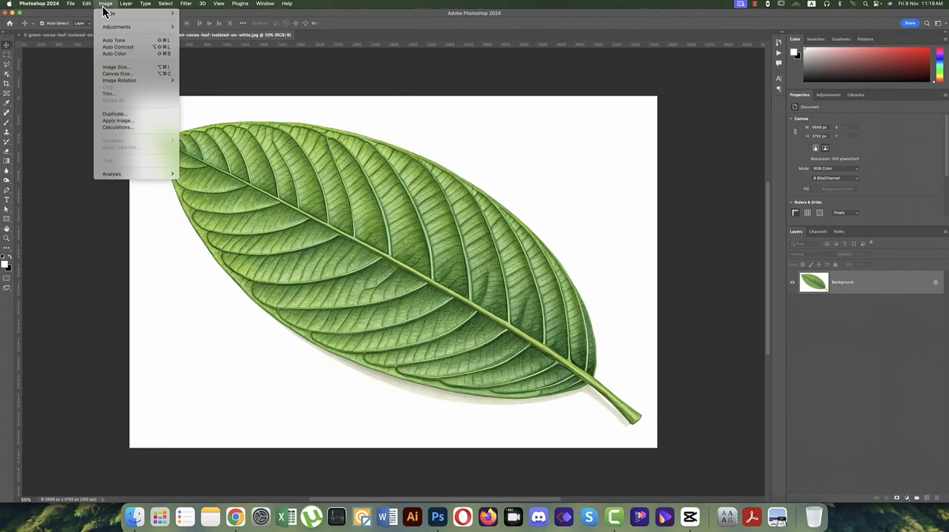
click(117, 67)
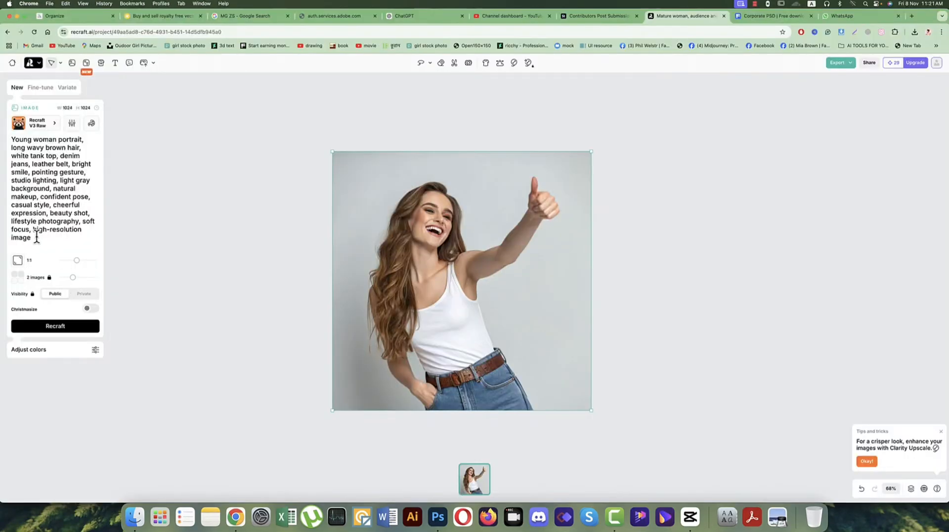
In Recraft, generate new images from the young woman portrait prompt and save the first as JPG in a new Downloads folder named portrait.
click(56, 329)
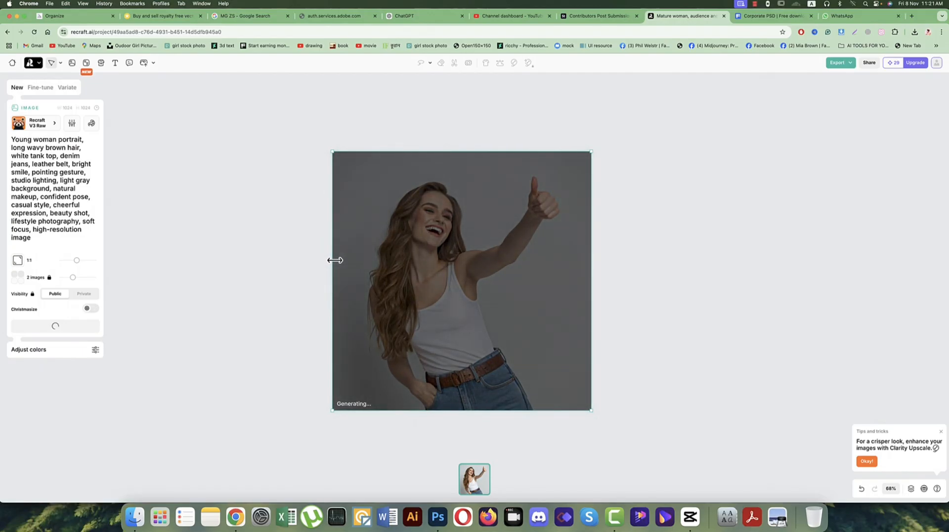
right_click(519, 259)
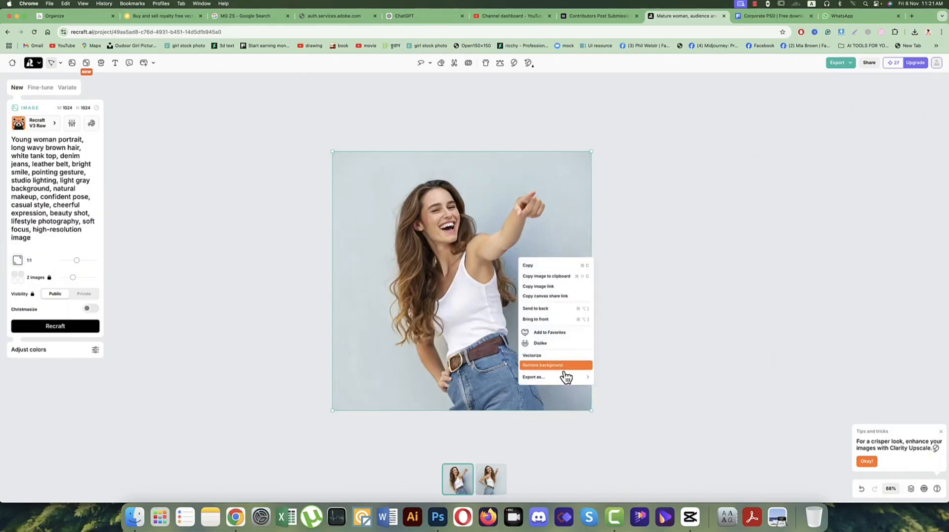
mouse_move(564, 377)
click(601, 386)
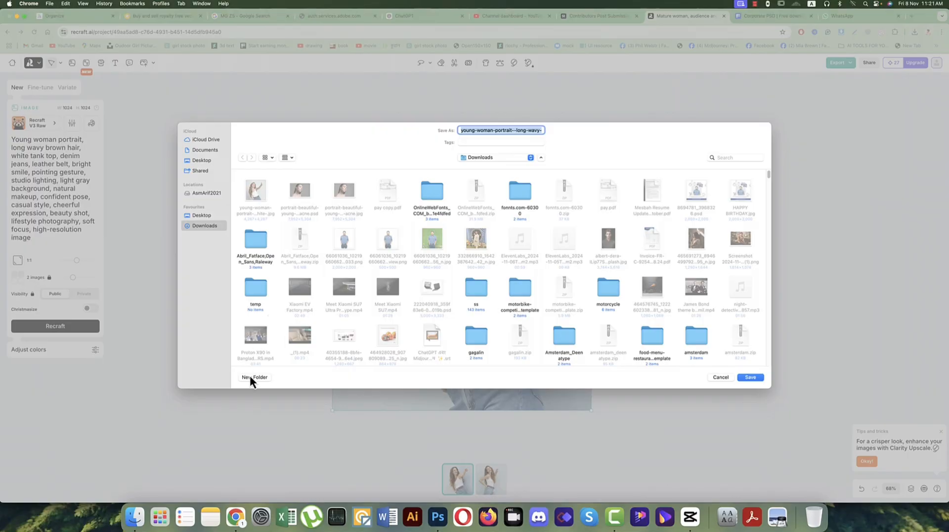
click(254, 377)
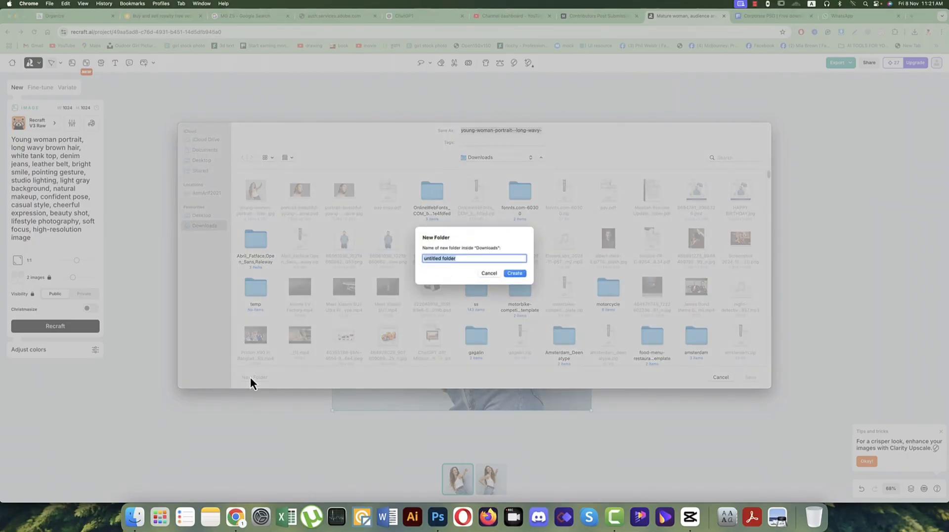
text(portrait)
key(Return)
key(Return)
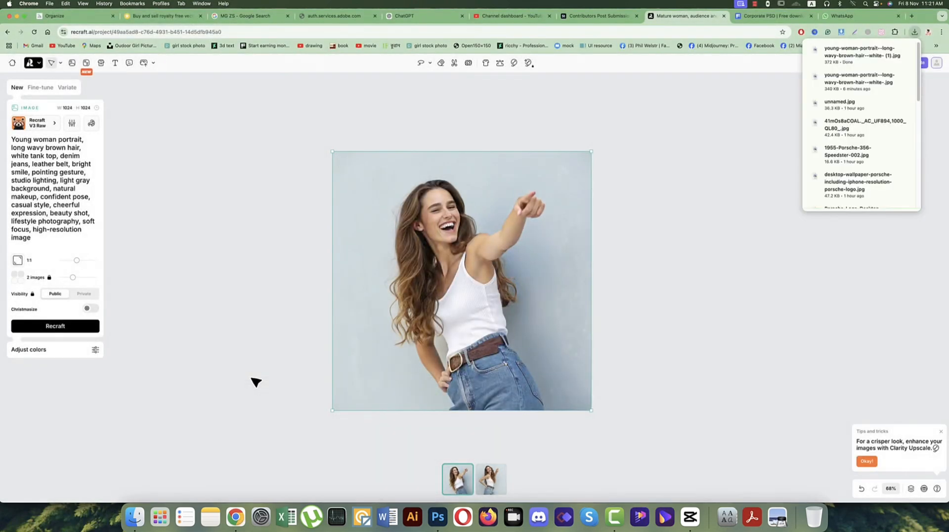
Export the second generated young woman portrait as JPG into the portrait folder.
click(487, 477)
right_click(506, 249)
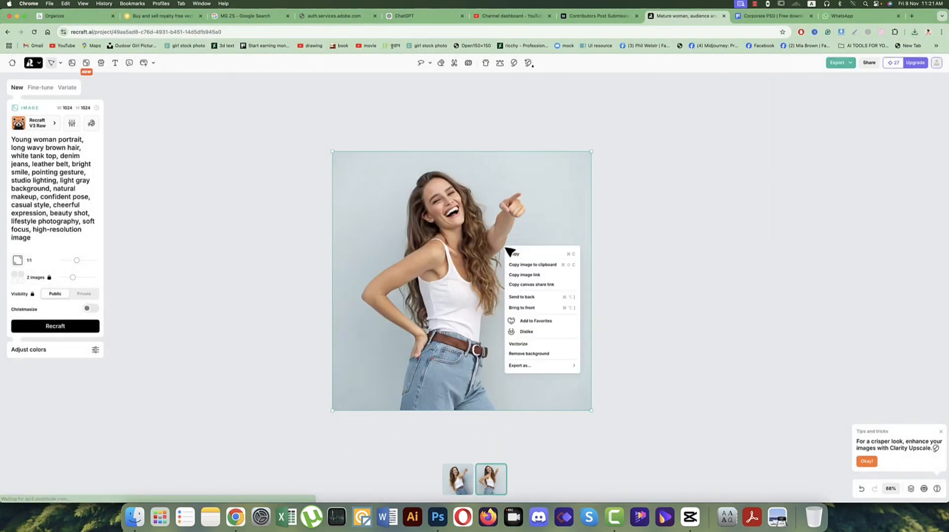
mouse_move(553, 365)
click(591, 376)
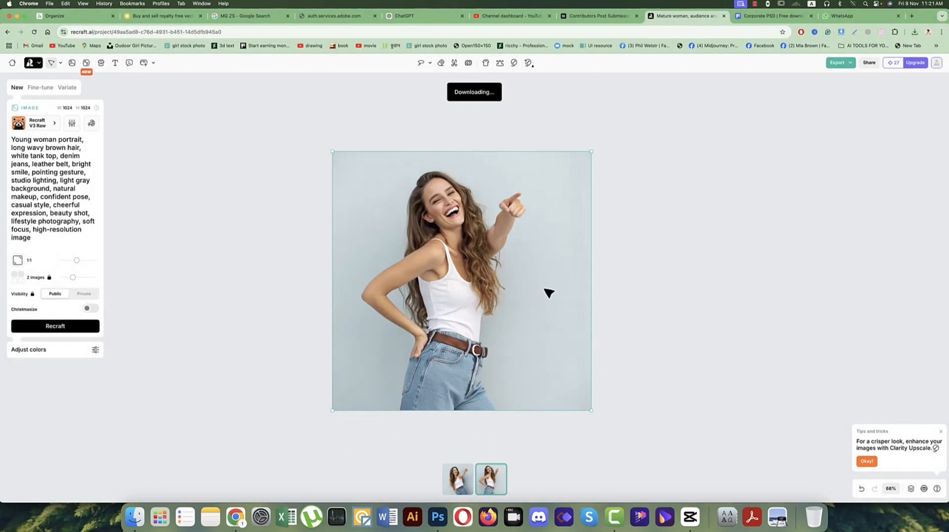
key(Return)
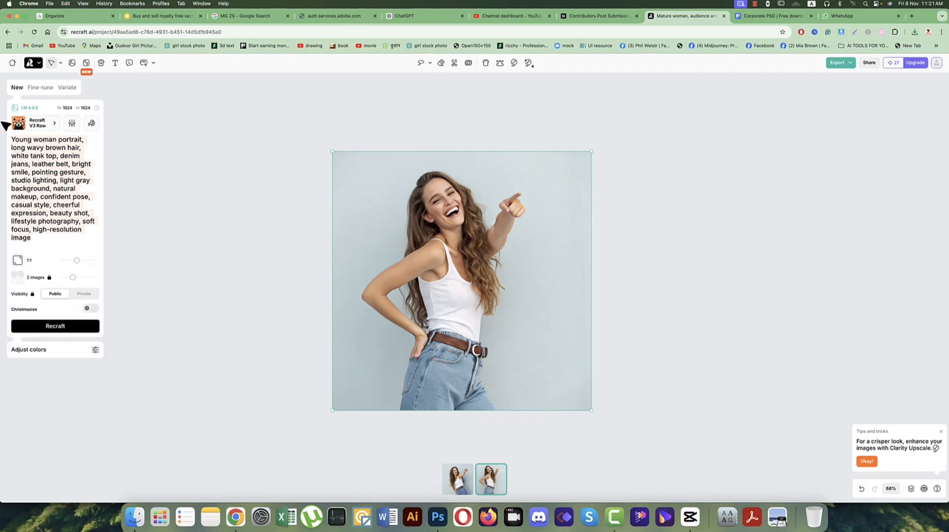
Replace the prompt with "corporate office and CEO in the office room working" and generate the images.
text(corpo)
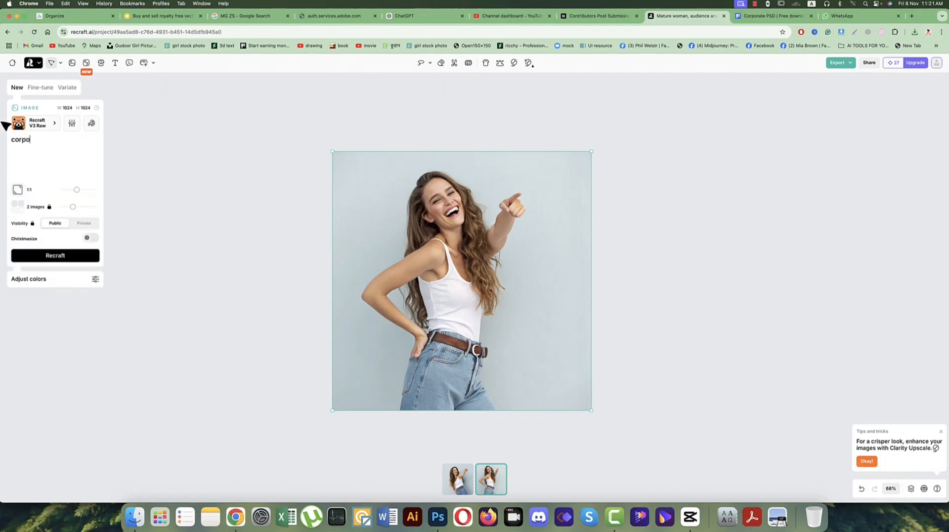
text(rate office and CEO in the off)
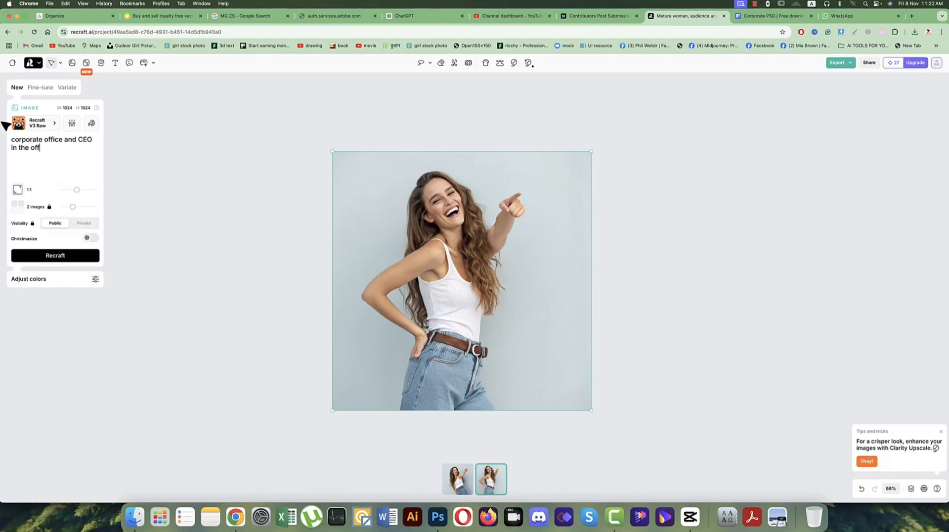
text(ice room working)
click(75, 256)
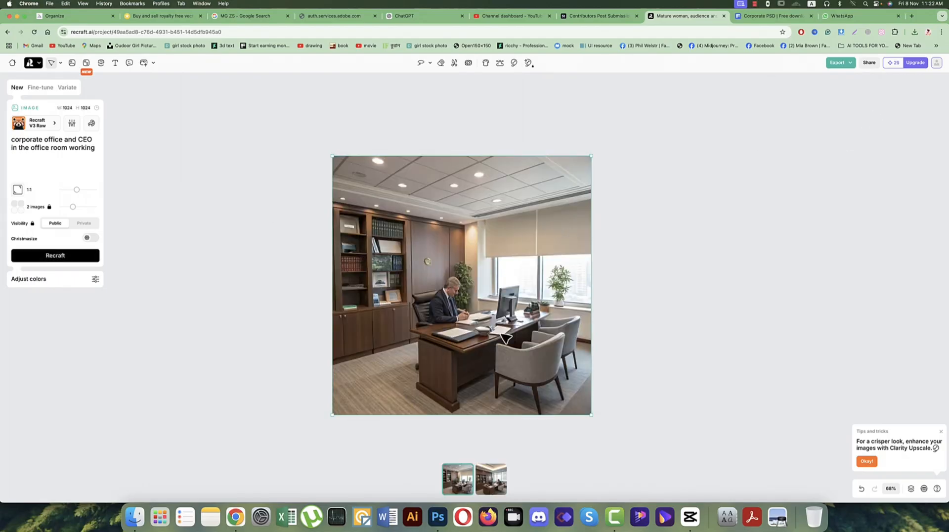
Export the second generated CEO office image as JPG into the portrait folder.
click(496, 490)
right_click(534, 216)
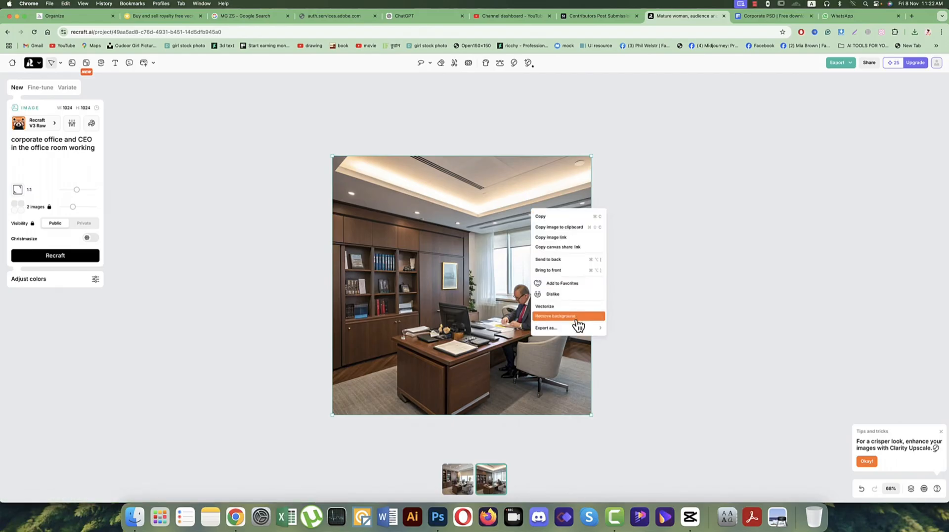
click(608, 337)
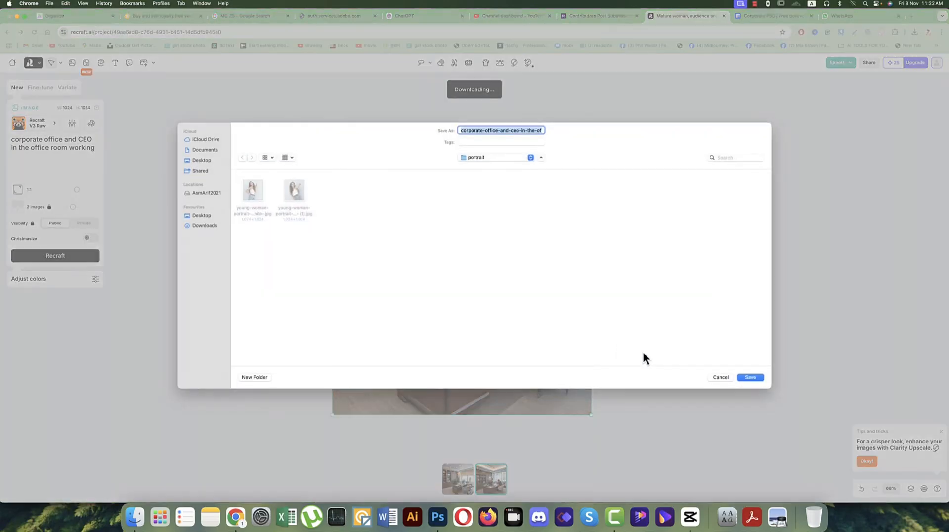
click(750, 377)
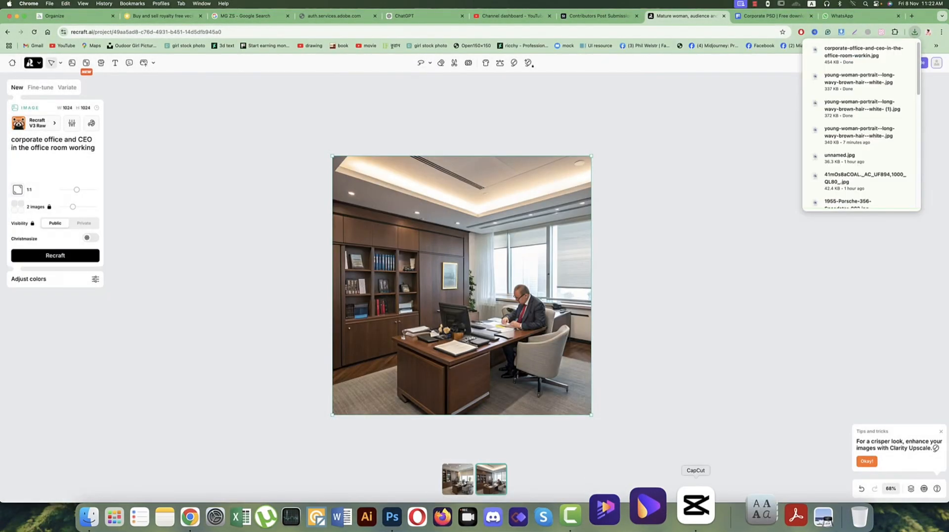
click(432, 508)
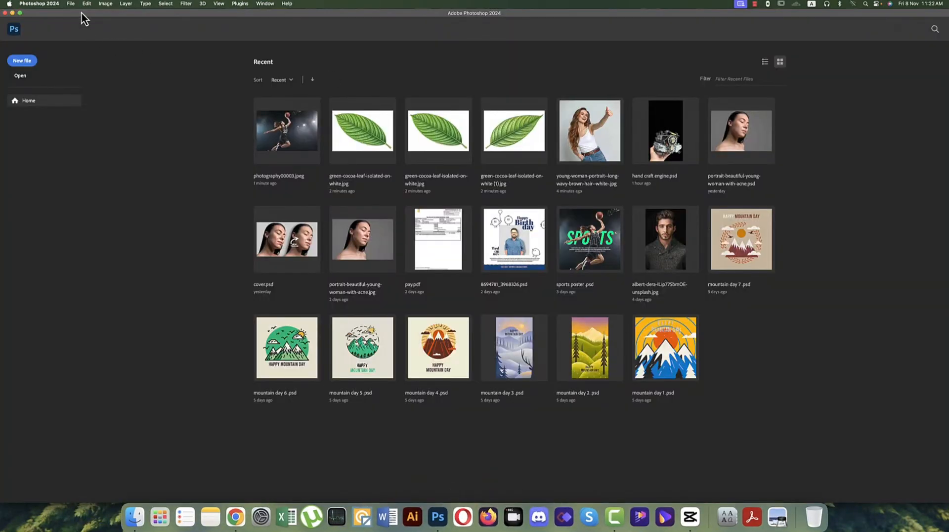
click(71, 4)
mouse_move(124, 196)
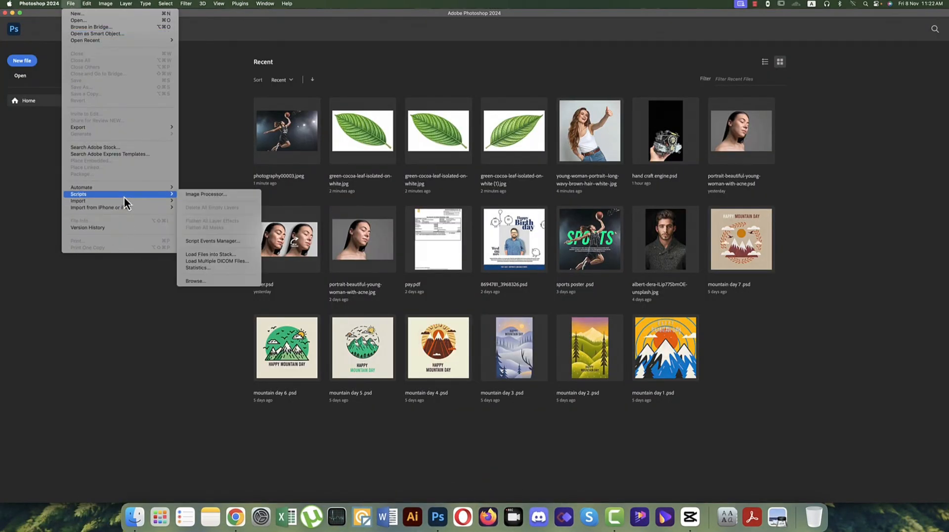
click(188, 195)
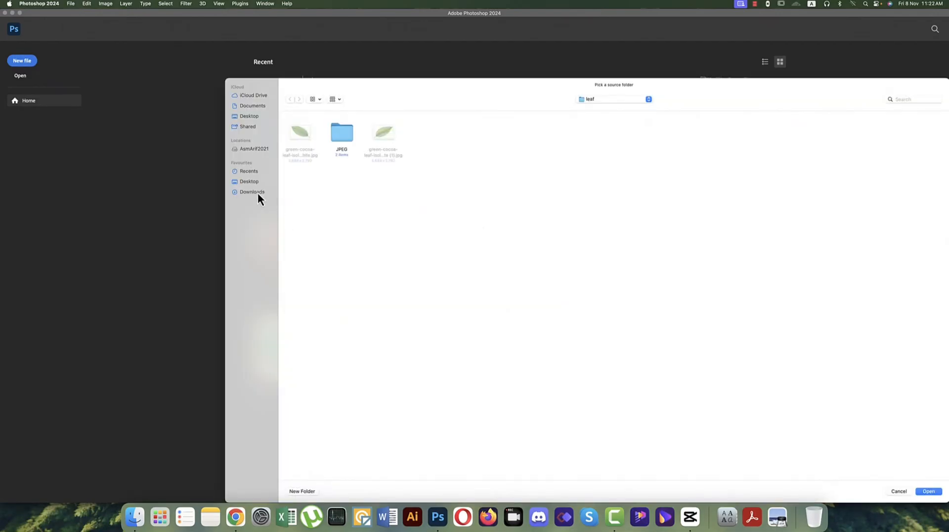
click(253, 192)
click(310, 141)
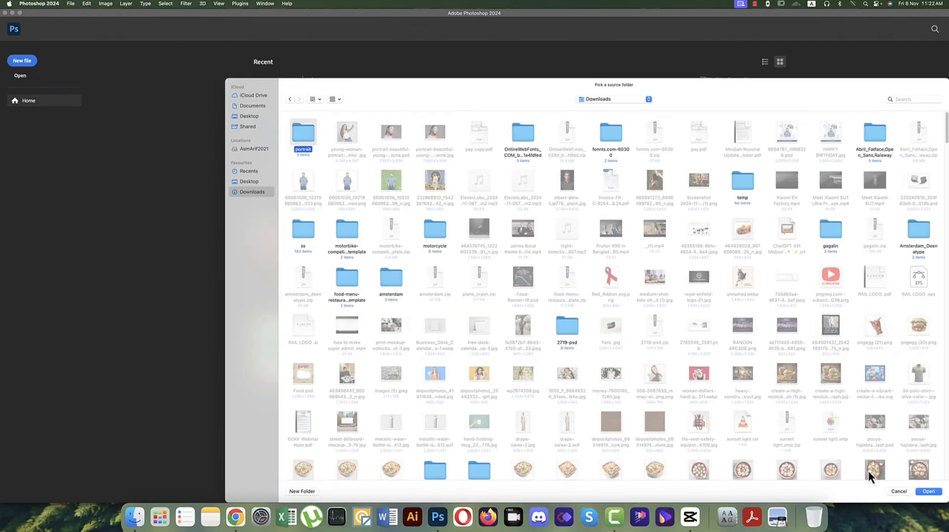
click(928, 492)
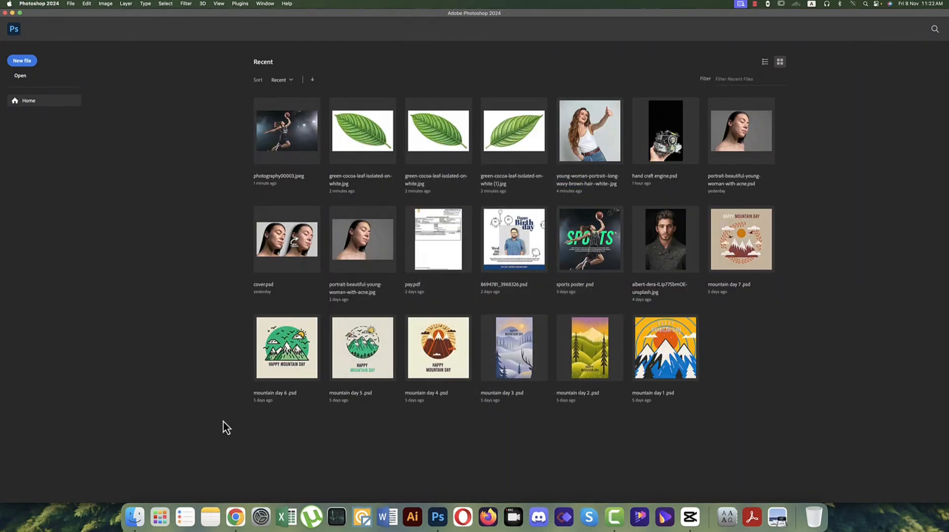
Switch to Finder, go to the portrait folder in Downloads and open its three images in Photoshop.
click(135, 517)
click(339, 275)
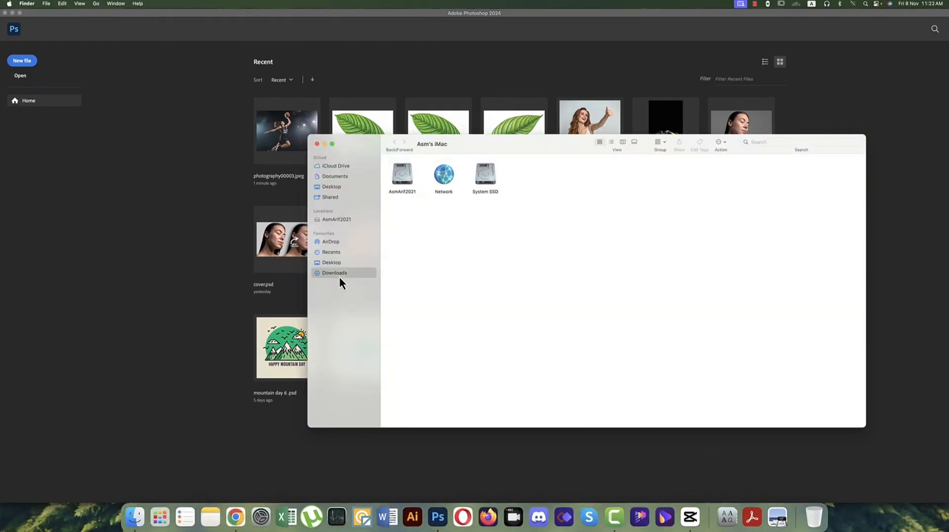
double_click(402, 178)
drag(525, 172, 179, 128)
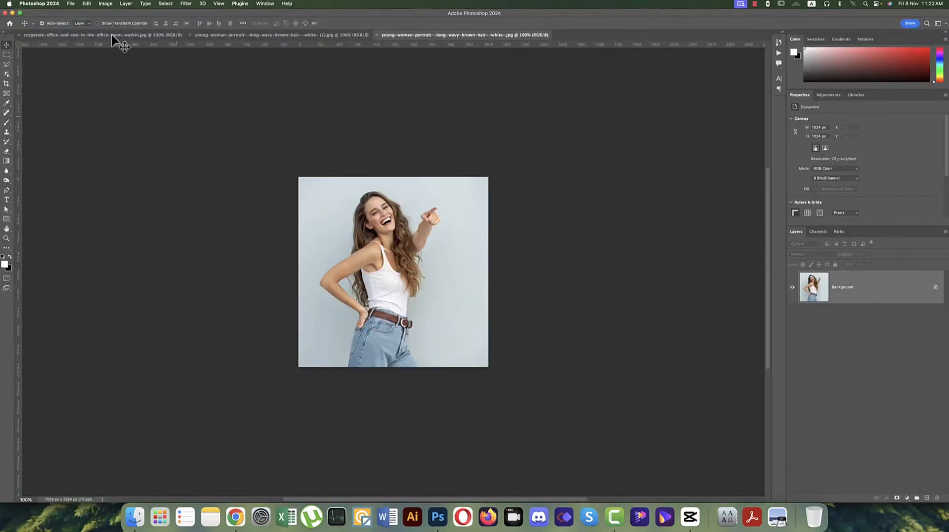
Check the pixel dimensions and resolution of the three downloaded images and close them all.
click(102, 4)
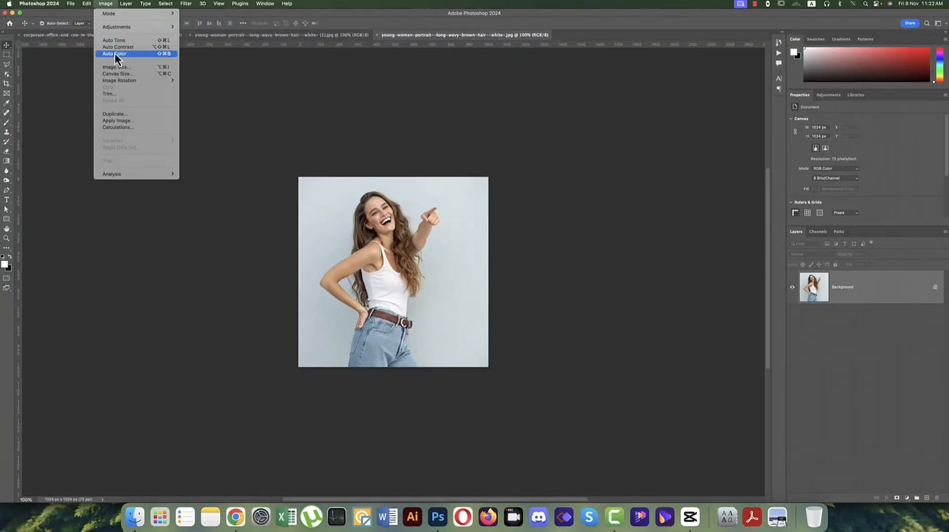
click(116, 67)
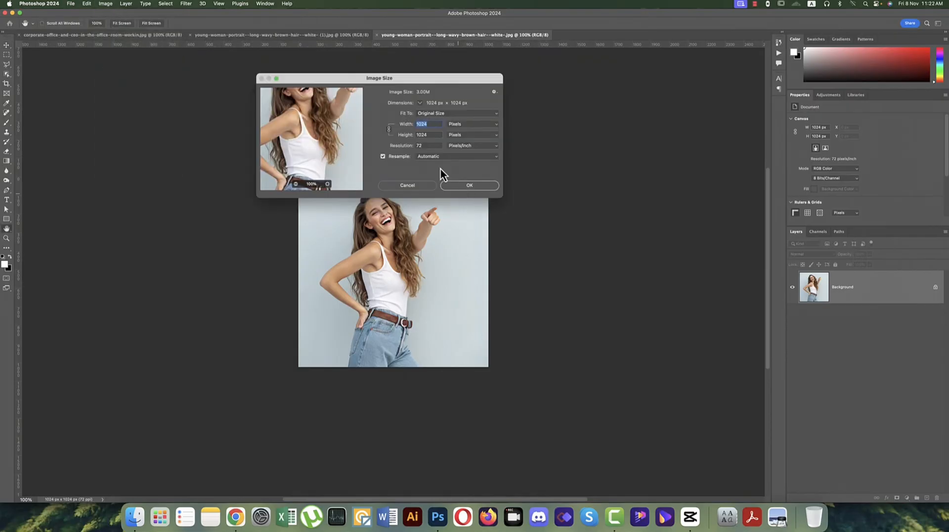
key(Escape)
click(329, 36)
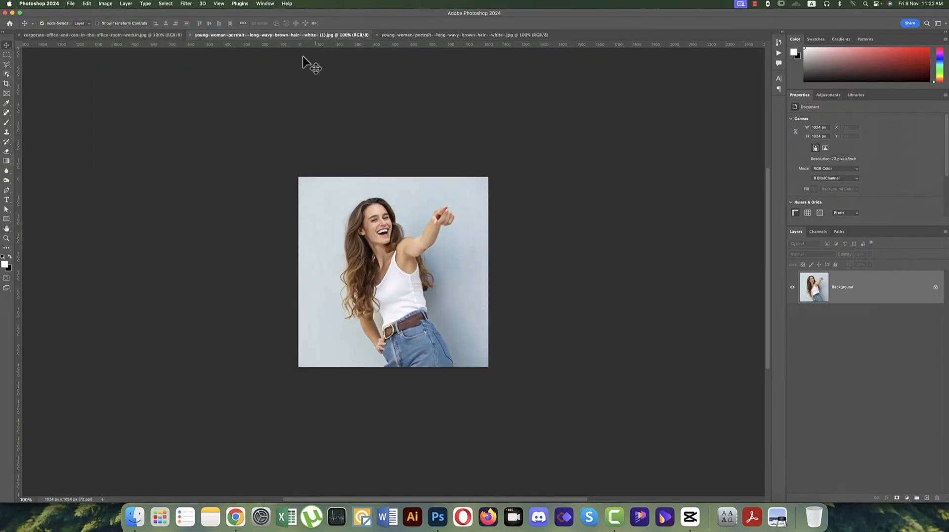
click(57, 33)
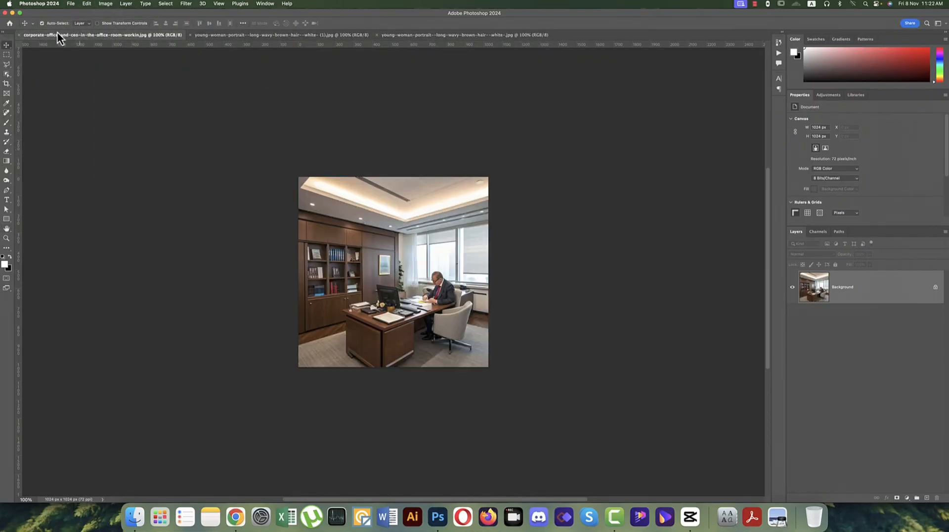
click(19, 36)
click(19, 35)
click(20, 35)
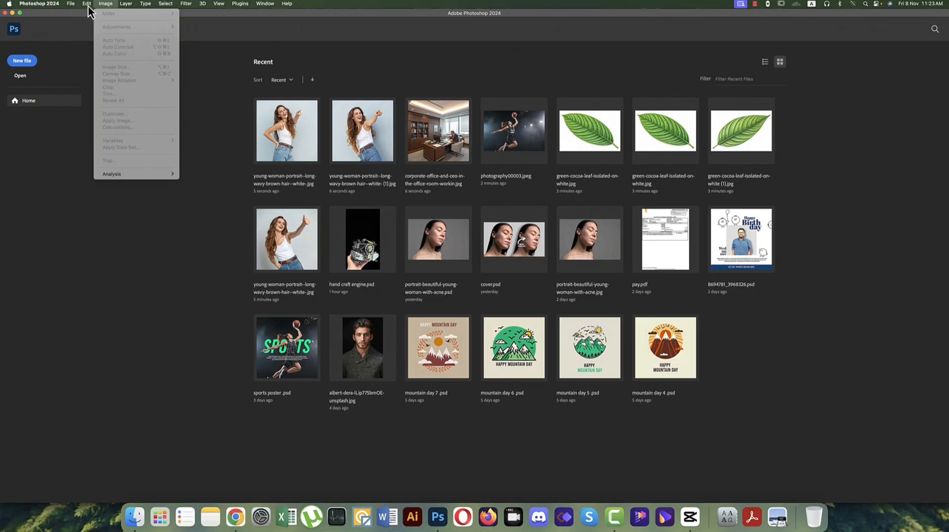
Start Image Processor and choose the portrait folder in Downloads as the source of the images to process.
mouse_move(87, 4)
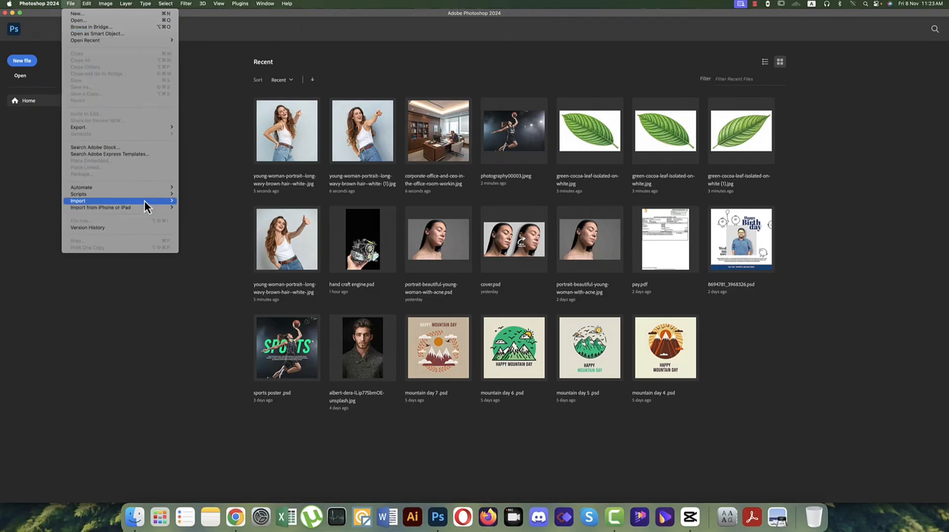
mouse_move(149, 193)
click(189, 194)
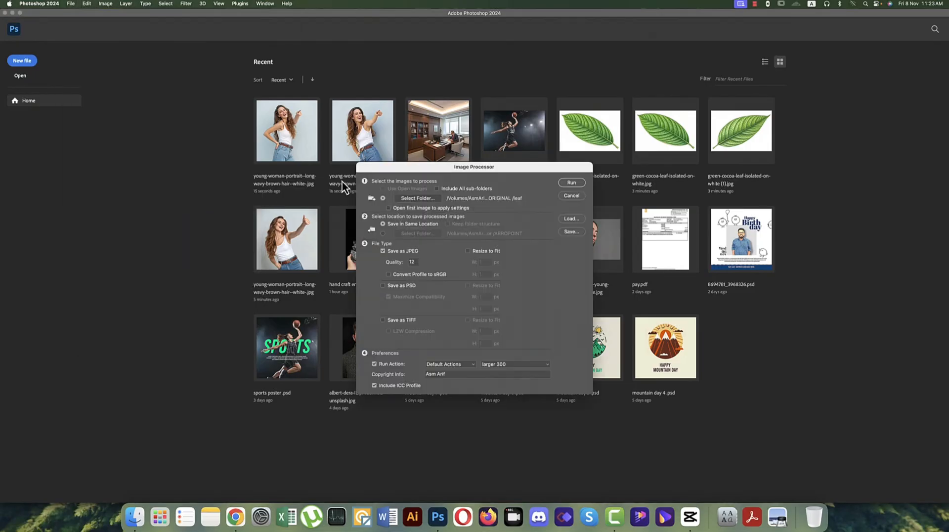
click(407, 199)
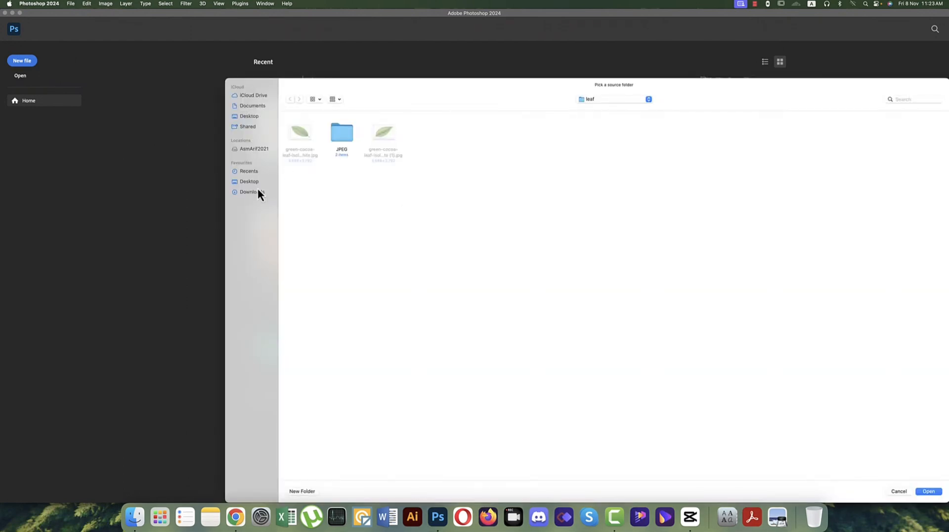
click(257, 192)
double_click(300, 142)
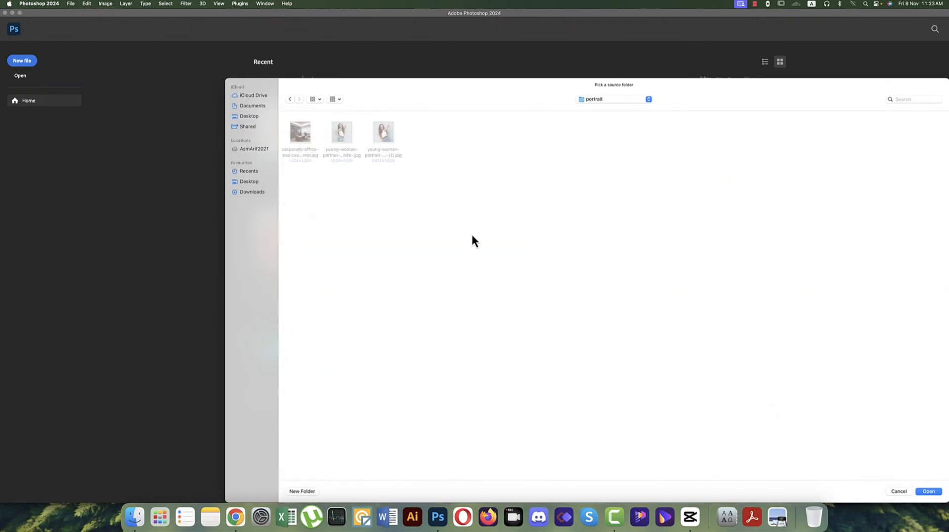
click(922, 492)
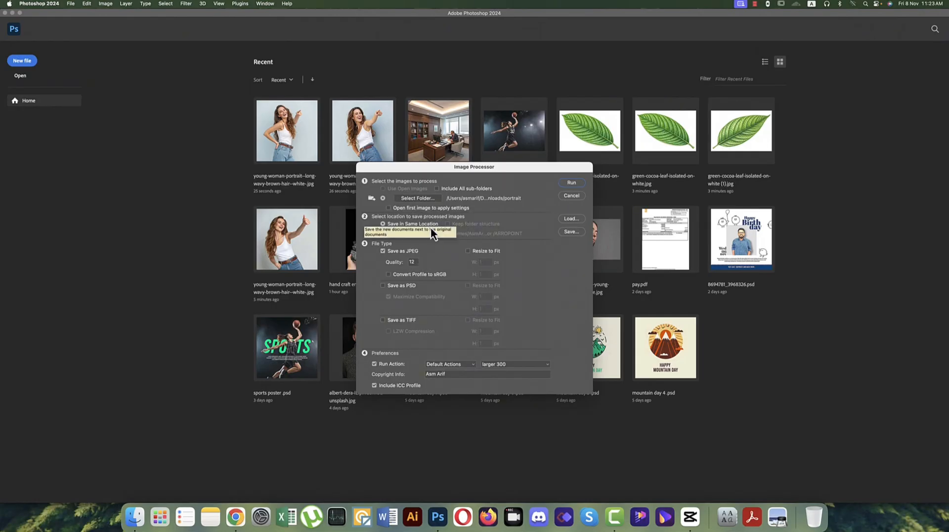
Keep the larger 300 action from the Default Actions set as the action to apply and run Image Processor on the portrait folder.
click(472, 365)
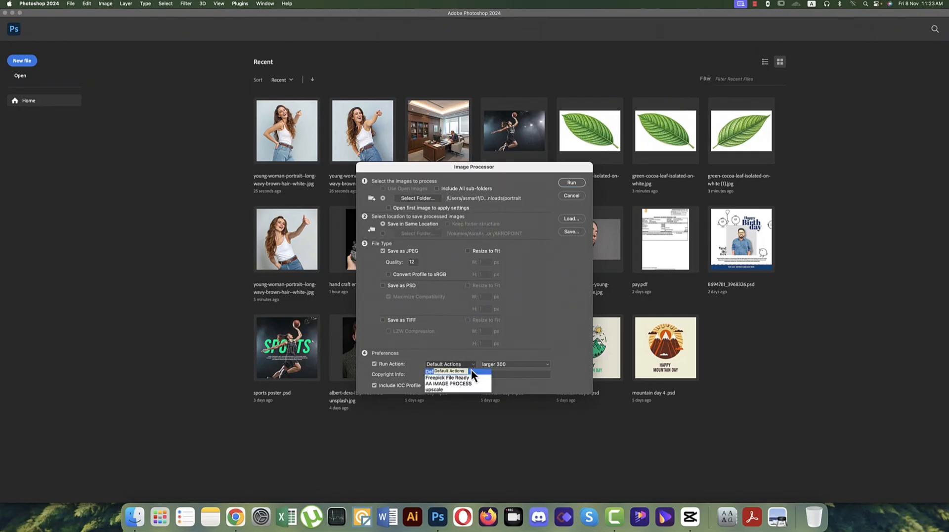
click(470, 371)
click(511, 365)
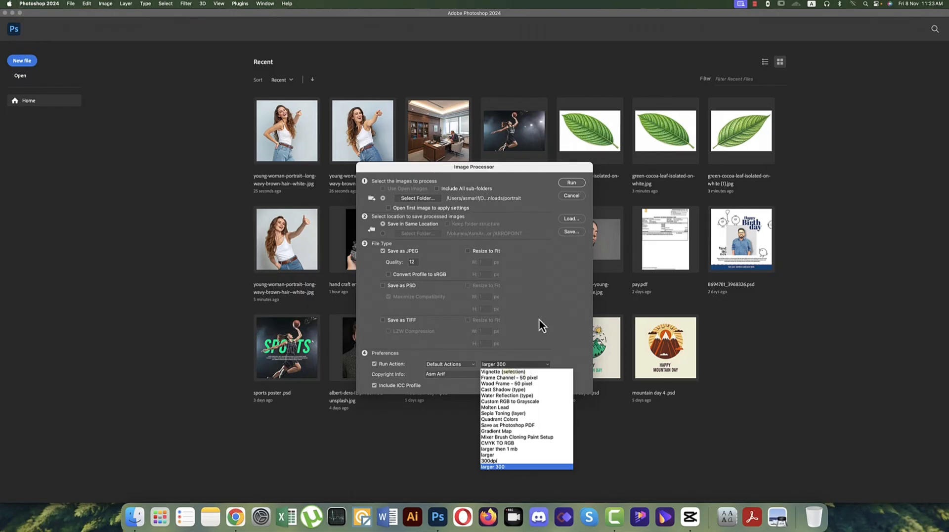
click(577, 186)
click(573, 183)
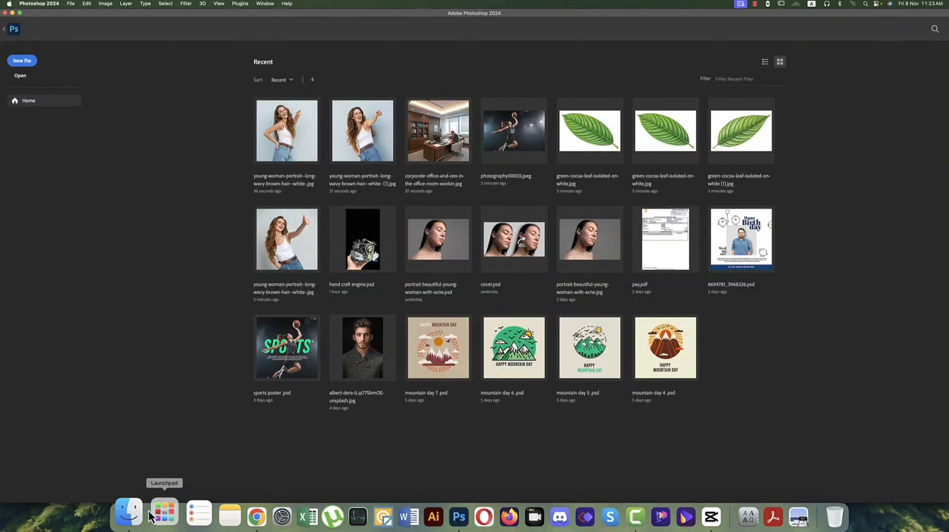
Switch to Finder, go to the JPEG output folder and open the processed corporate office image in Photoshop.
click(133, 507)
double_click(524, 173)
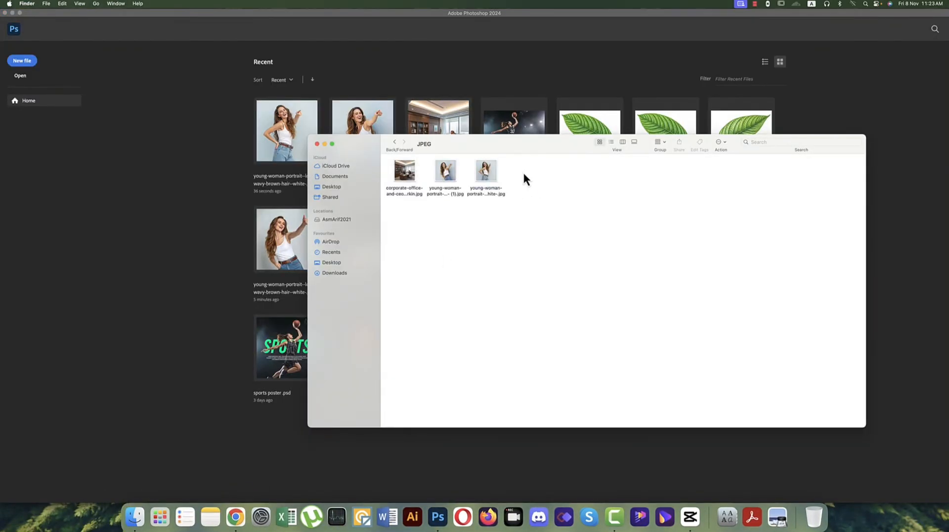
drag(405, 173, 171, 131)
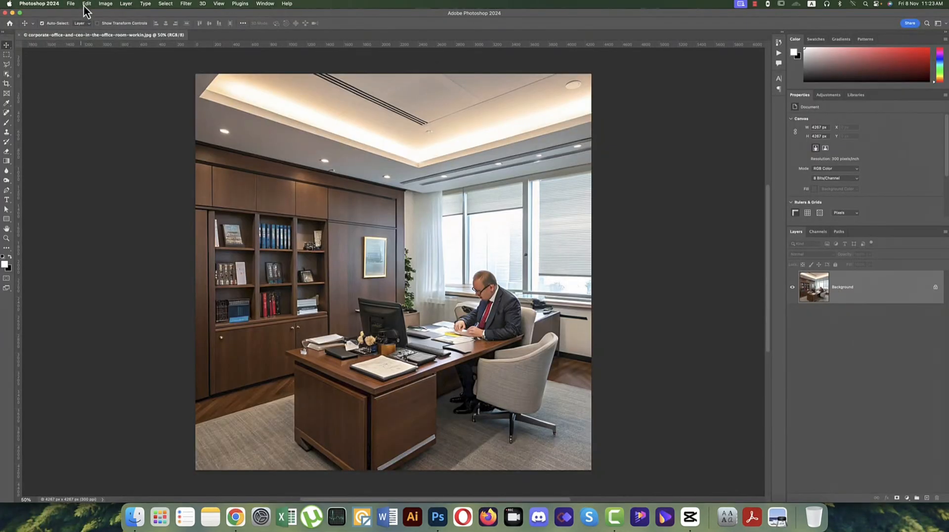
Check the pixel dimensions and resolution of the processed office image in Image Size and close the image.
click(86, 4)
mouse_move(99, 4)
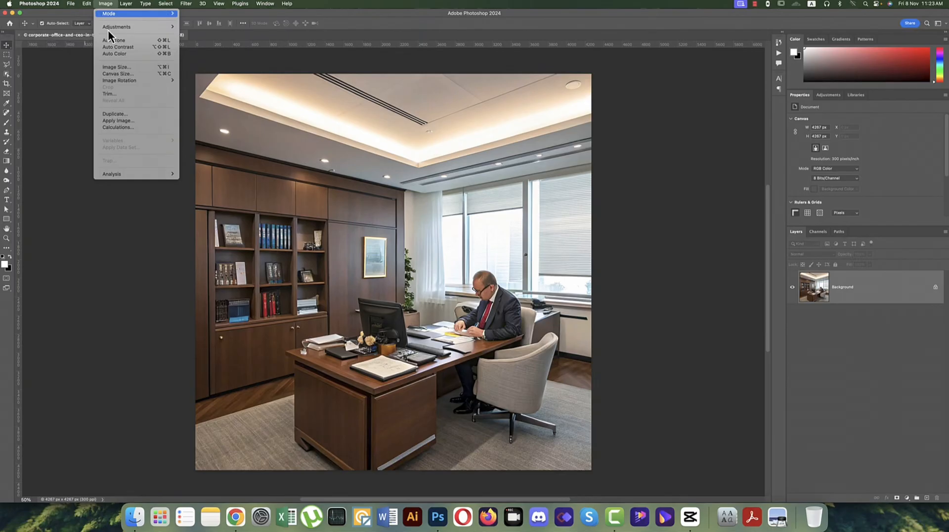
click(112, 67)
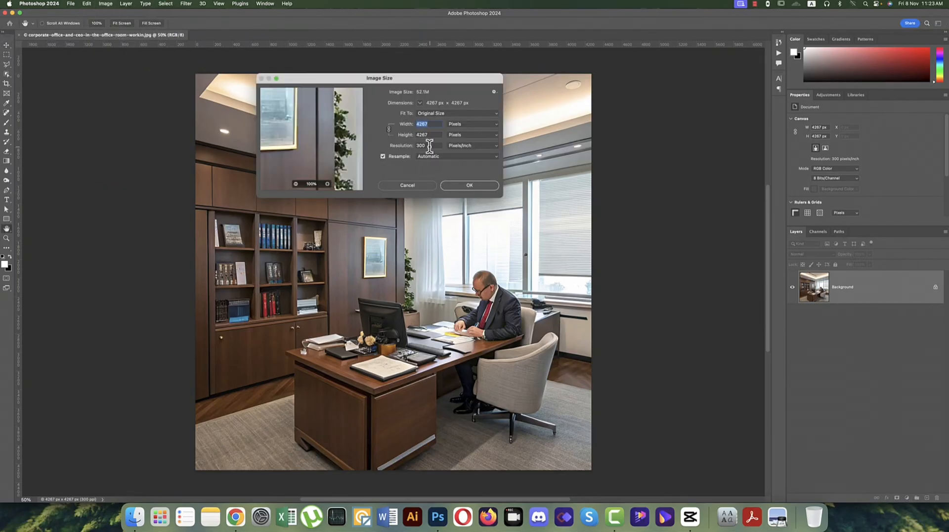
key(Return)
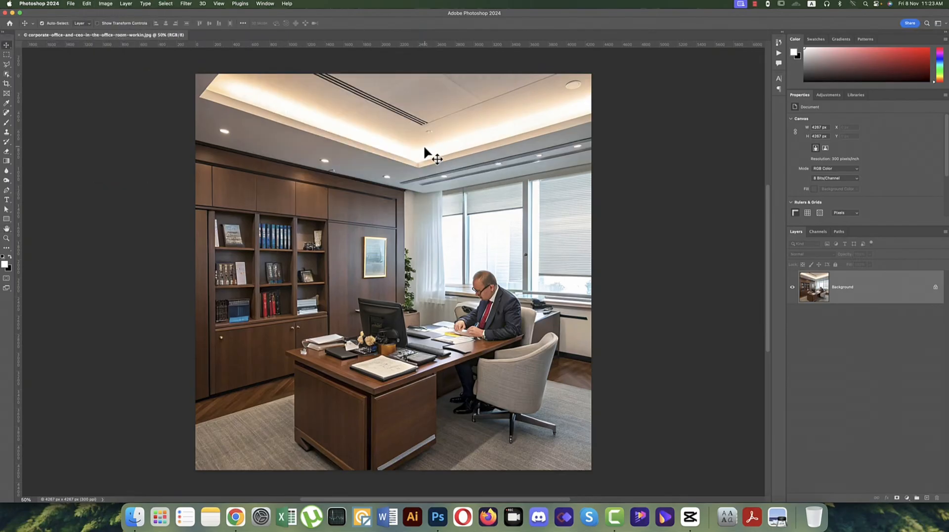
click(20, 35)
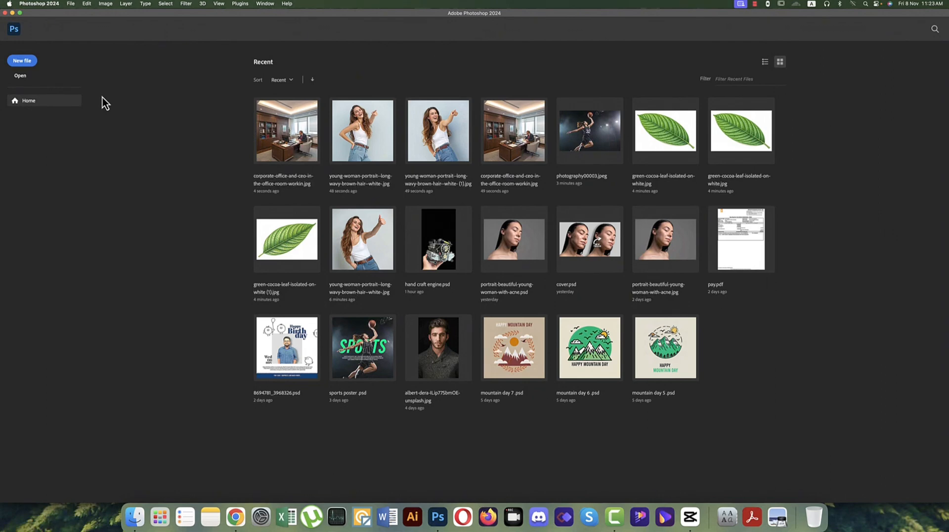
Switch to Chrome with the Recraft project of the CEO office image.
click(234, 512)
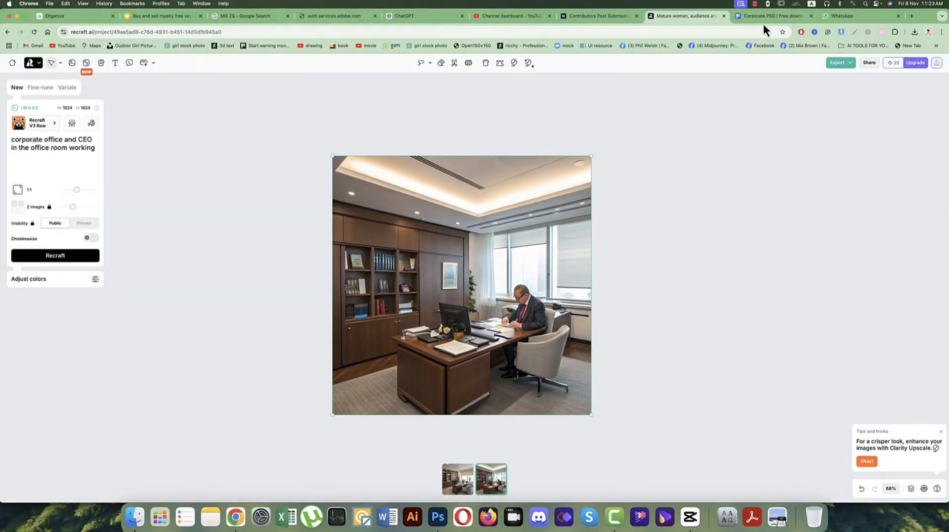